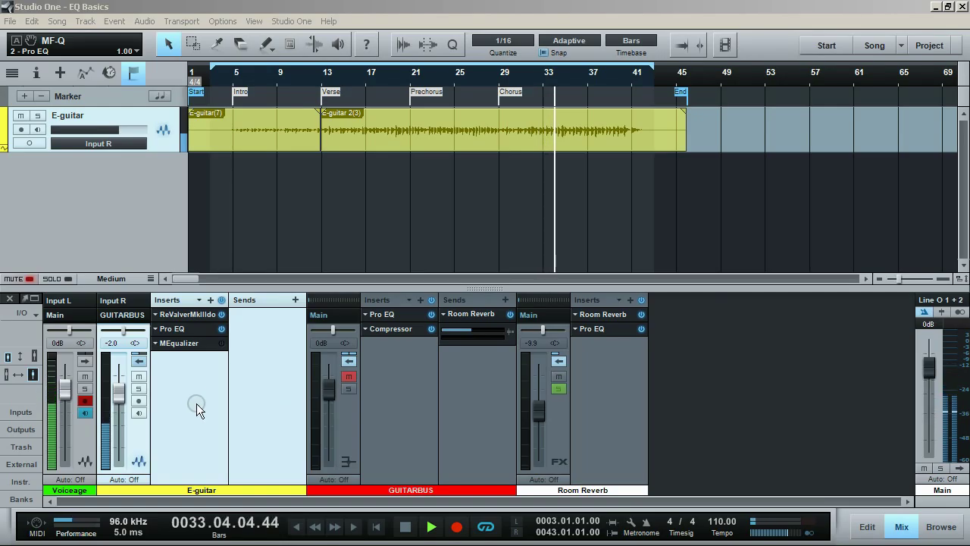
Step: Open the E-guitar track's Pro EQ and enable its low-frequency band as a Shelf 6dB filter with 2.40 dB gain
click(188, 329)
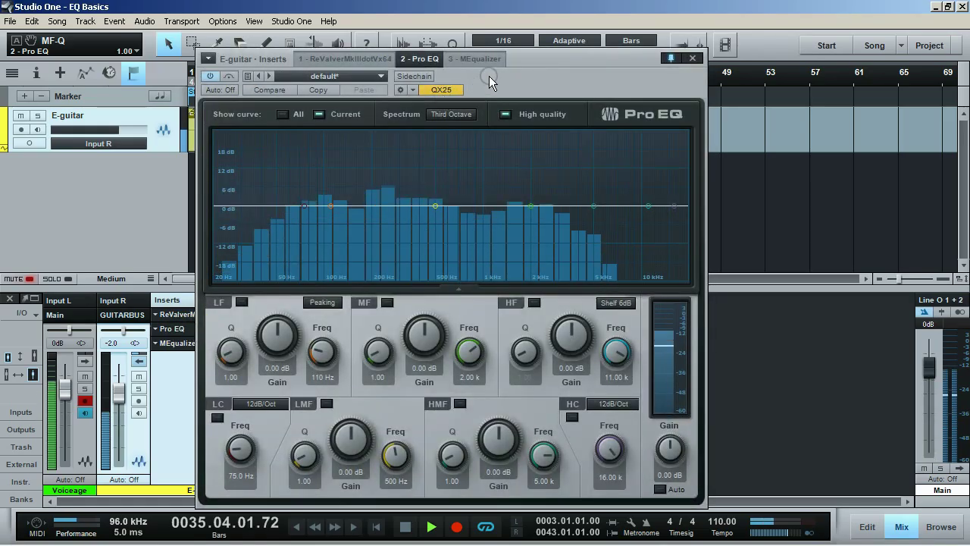
drag(516, 61, 543, 44)
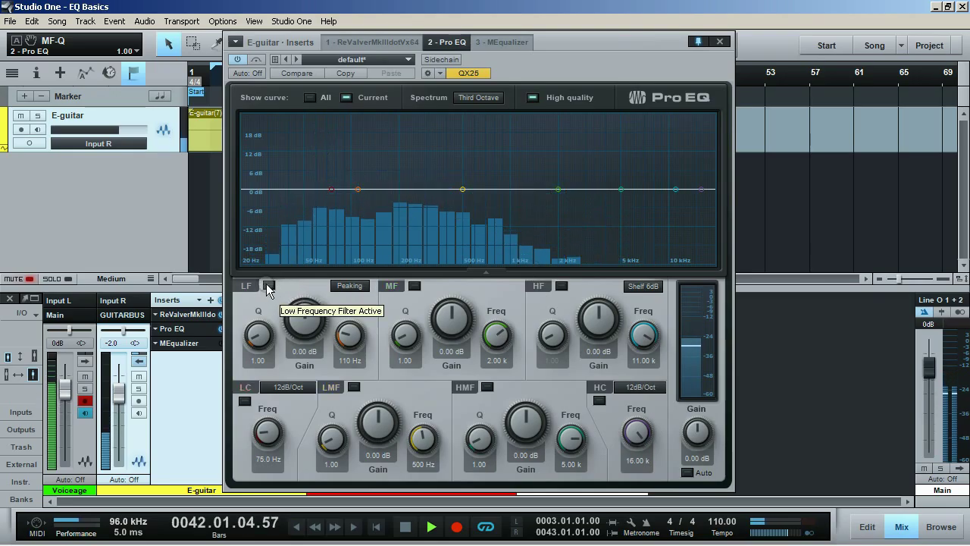
click(350, 286)
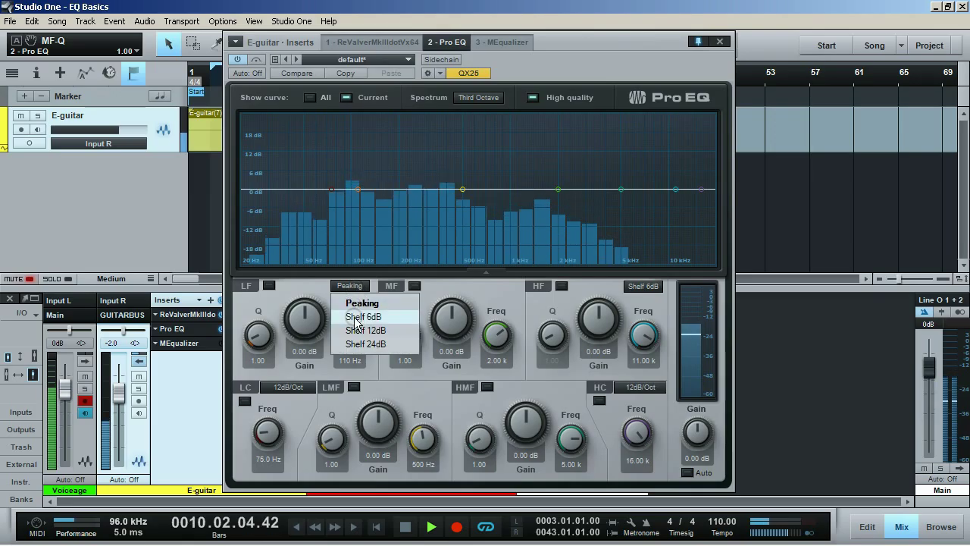
click(355, 316)
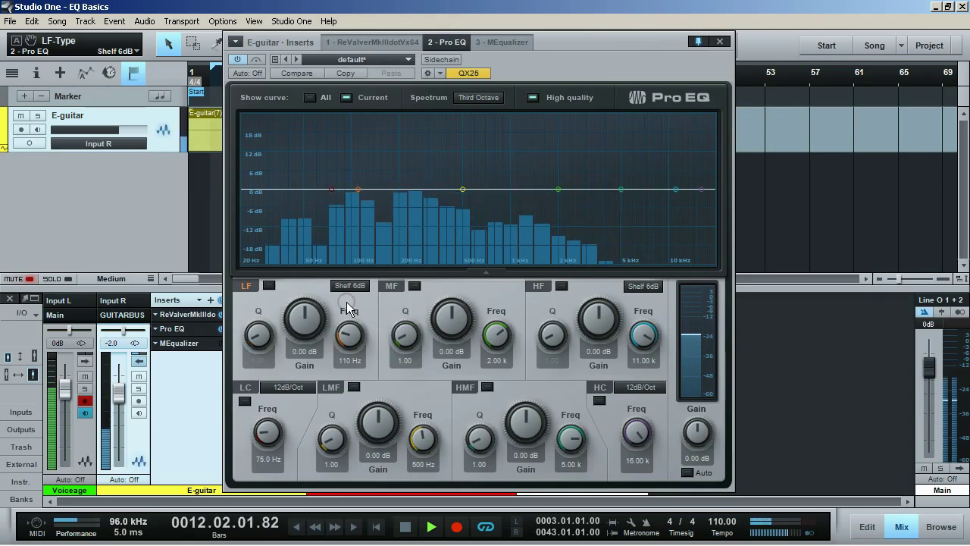
click(269, 285)
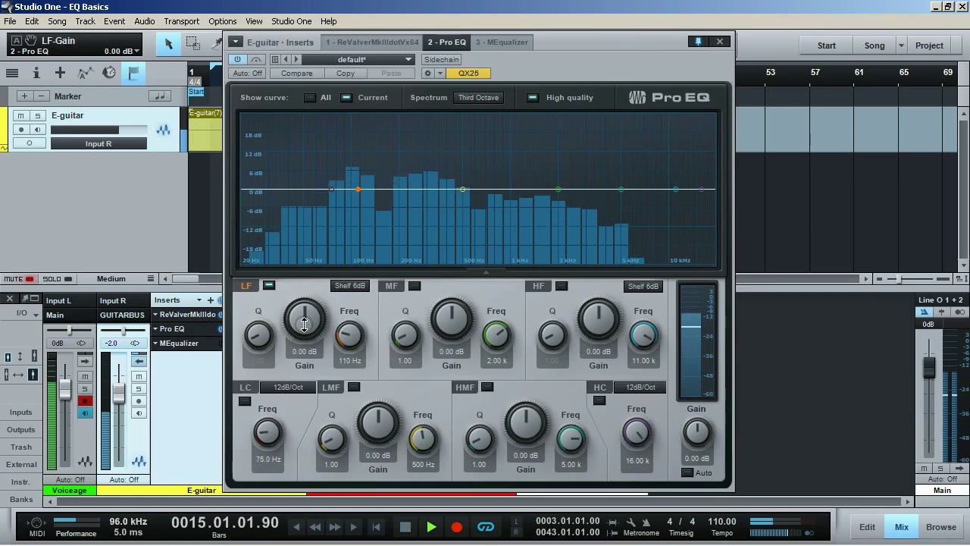
drag(304, 324, 304, 317)
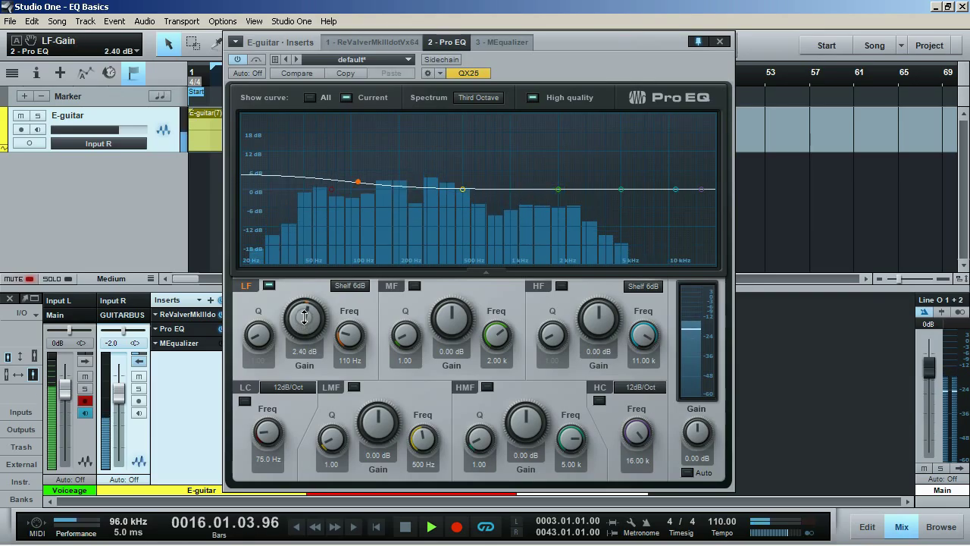
click(361, 195)
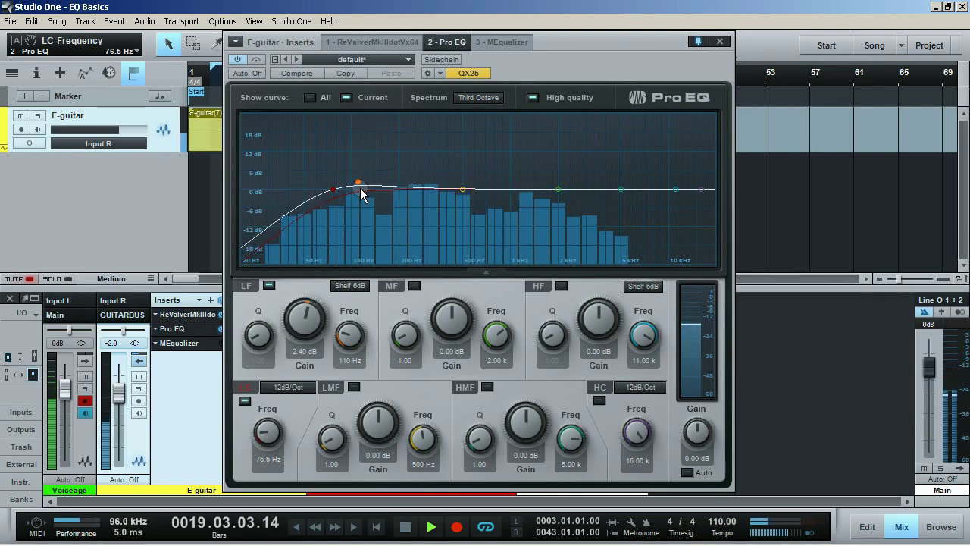
drag(358, 191, 267, 226)
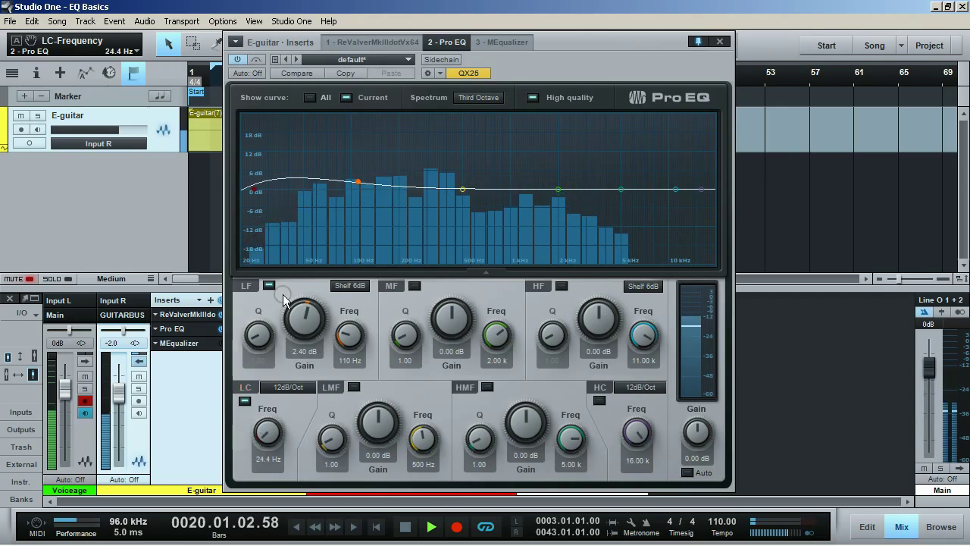
click(245, 400)
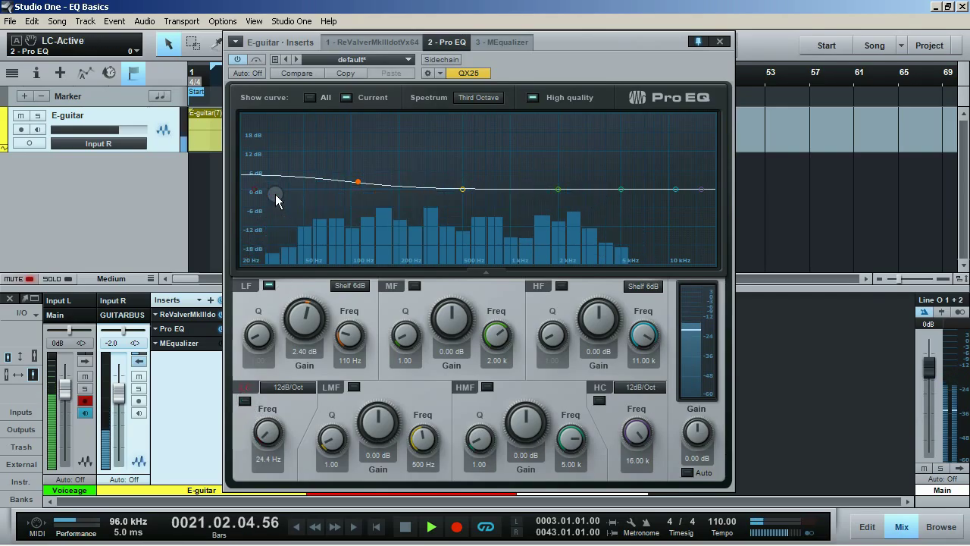
click(267, 459)
text(7)
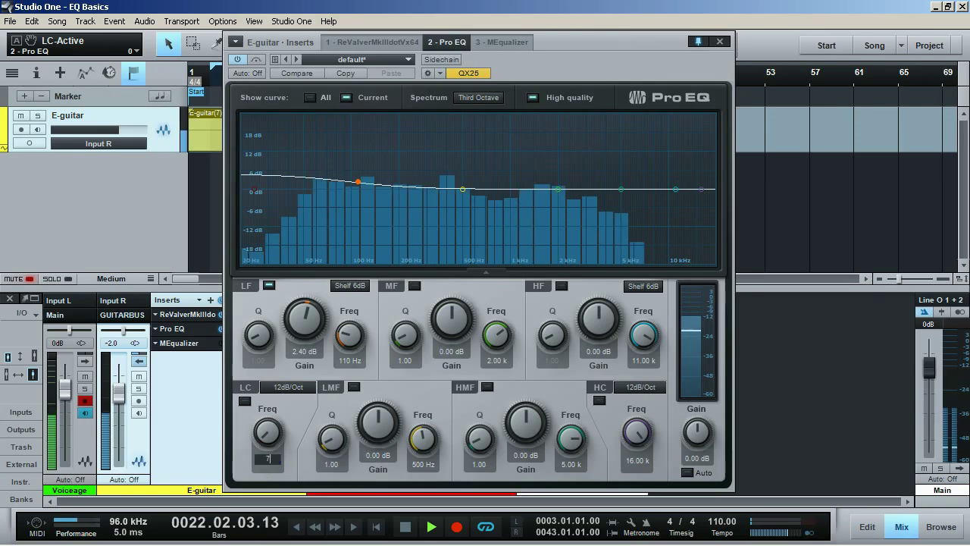
text(5)
key(Return)
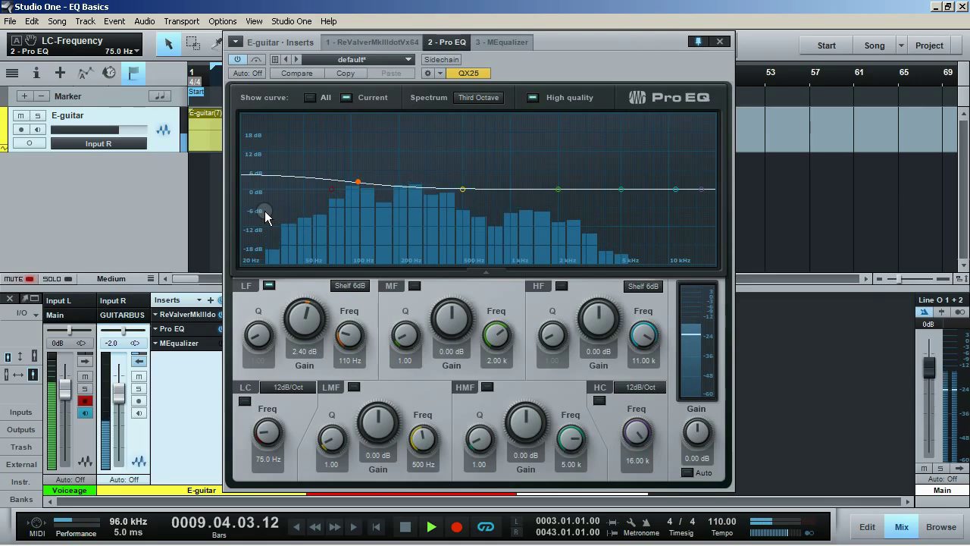
Step: Compare the low-frequency shelf with the low-cut filter by switching between them, leaving only the shelf active
click(270, 285)
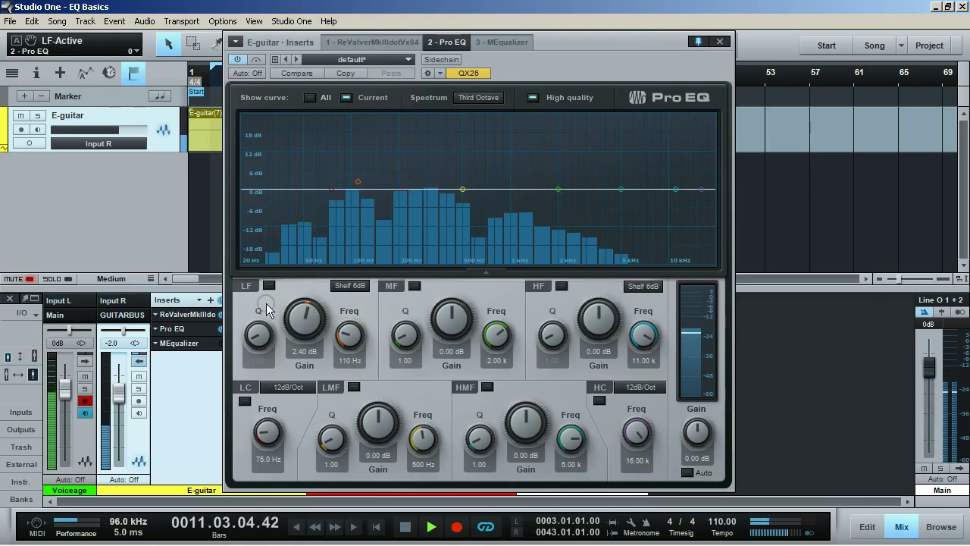
click(243, 402)
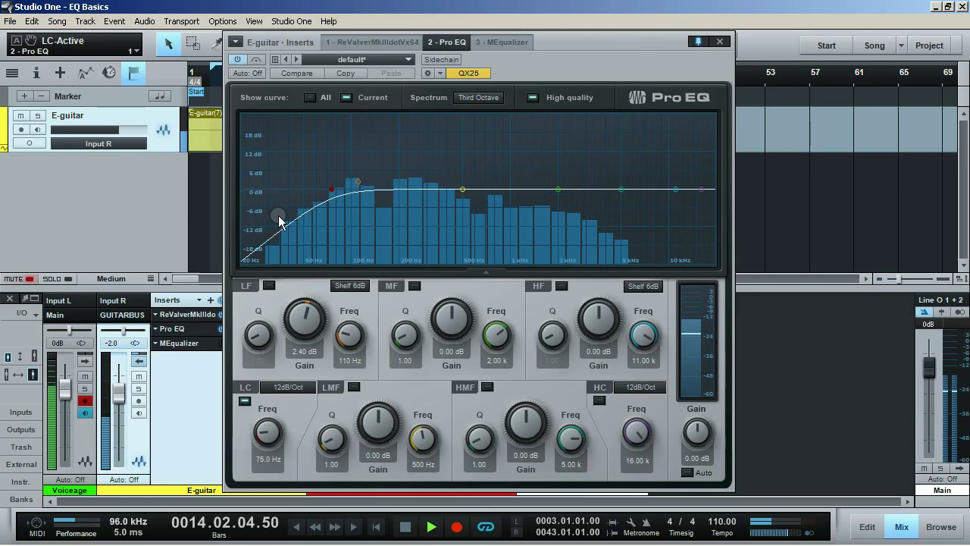
click(244, 401)
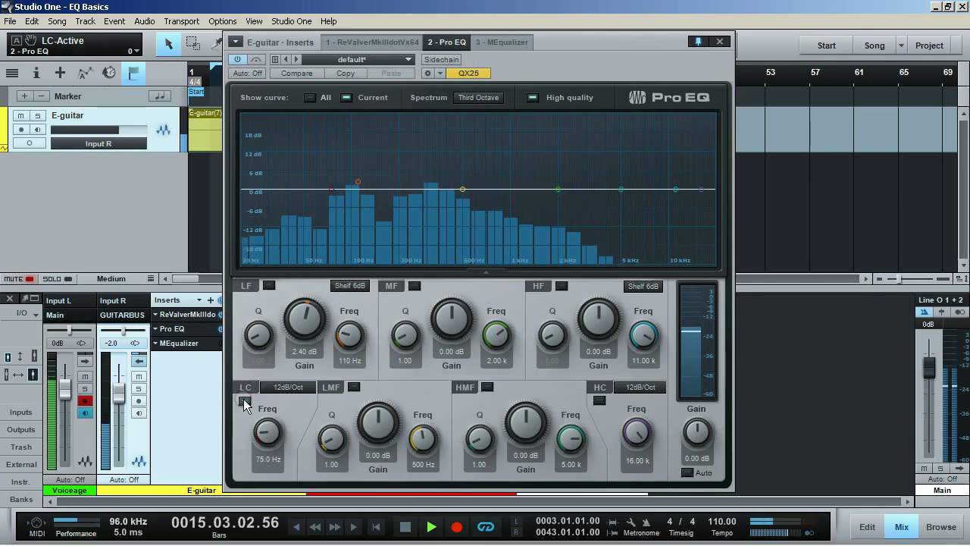
click(269, 285)
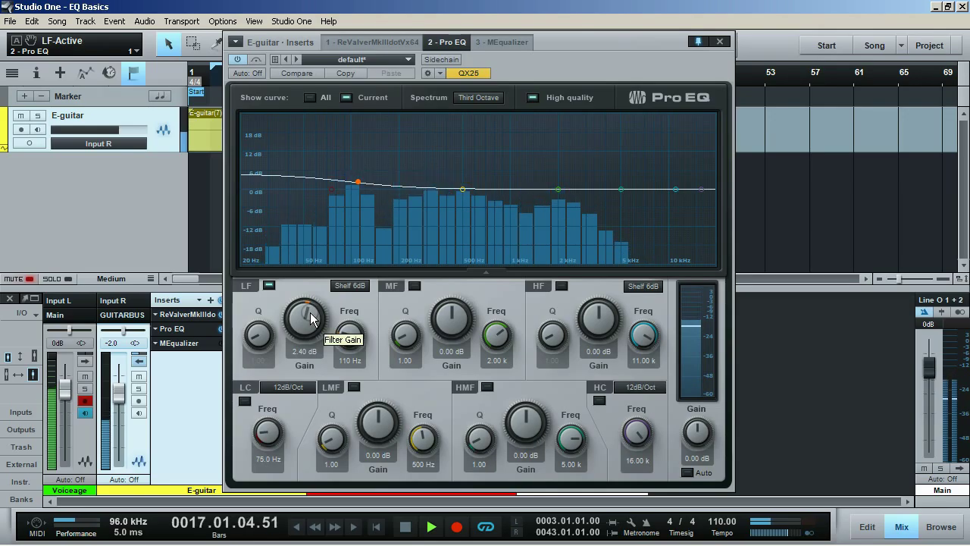
Step: Lower the low-frequency shelf's gain to -2.88 dB and switch the band off
drag(311, 318, 308, 332)
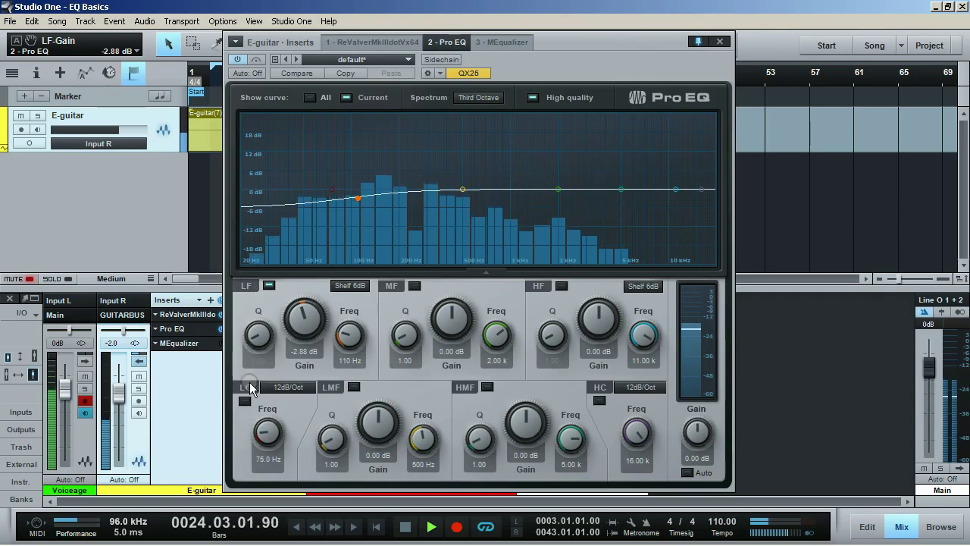
click(249, 408)
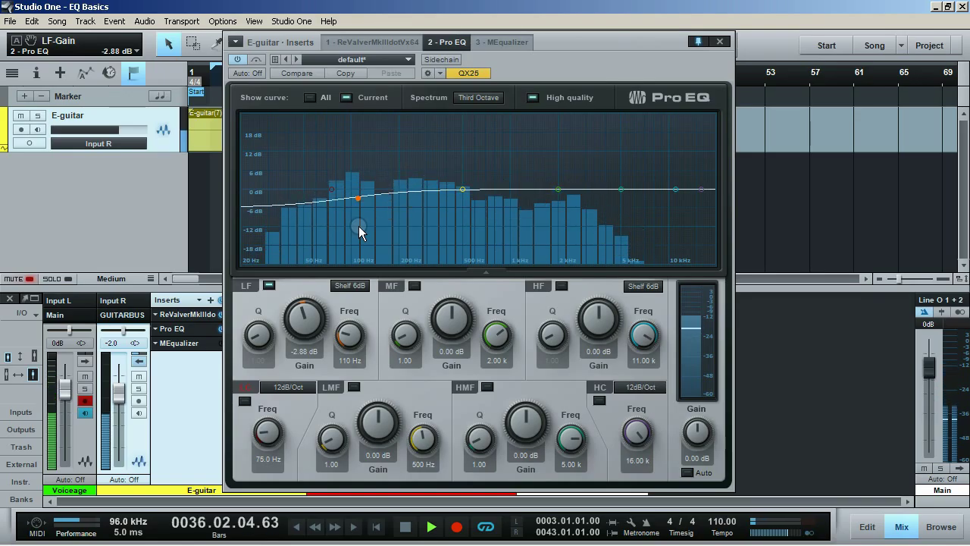
click(270, 285)
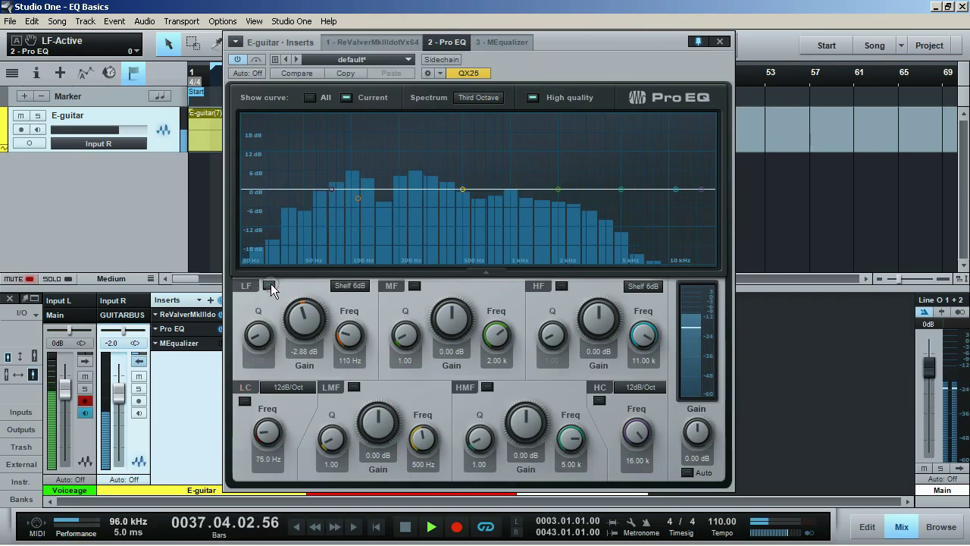
Step: Enable the high-frequency shelf and set it to 2.40 dB gain at 3.40 kHz
click(562, 286)
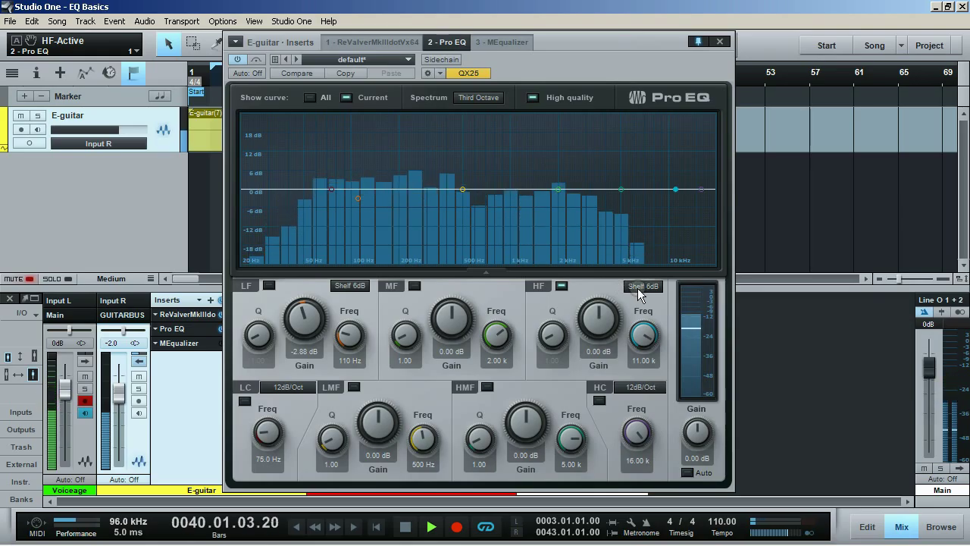
drag(595, 312, 595, 308)
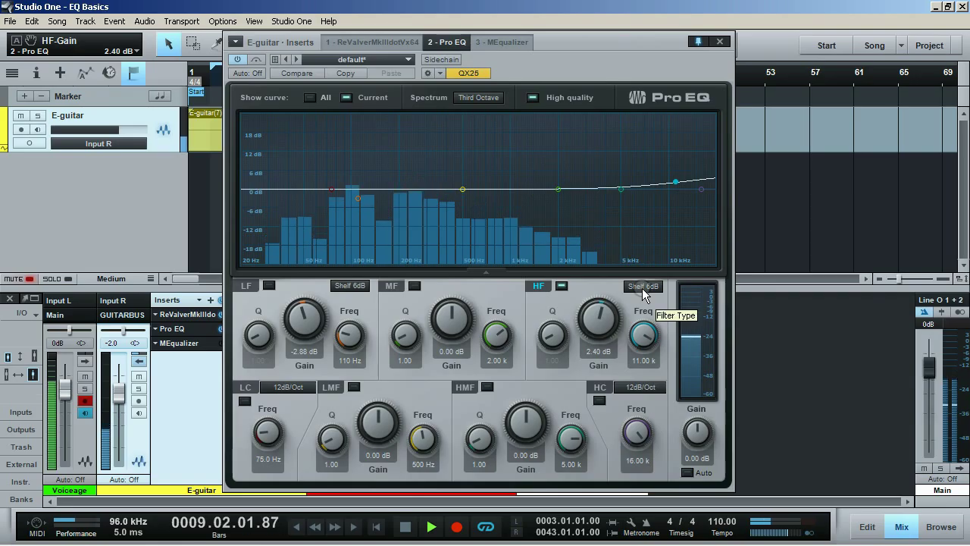
drag(642, 335, 642, 360)
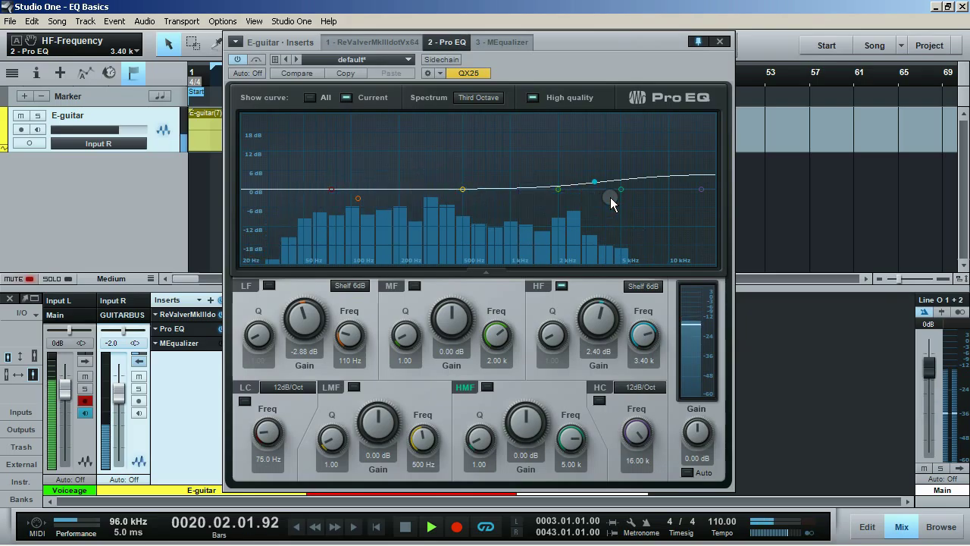
Step: Try a 9.12 dB boost on the high-frequency shelf, and settle it at -1.92 dB gain and 6.78 kHz
drag(614, 323, 612, 302)
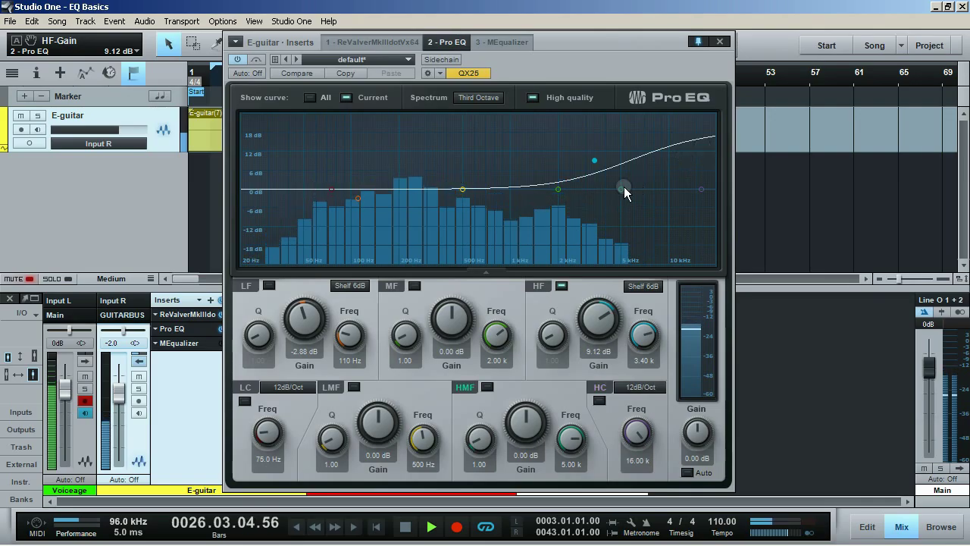
drag(599, 318, 645, 337)
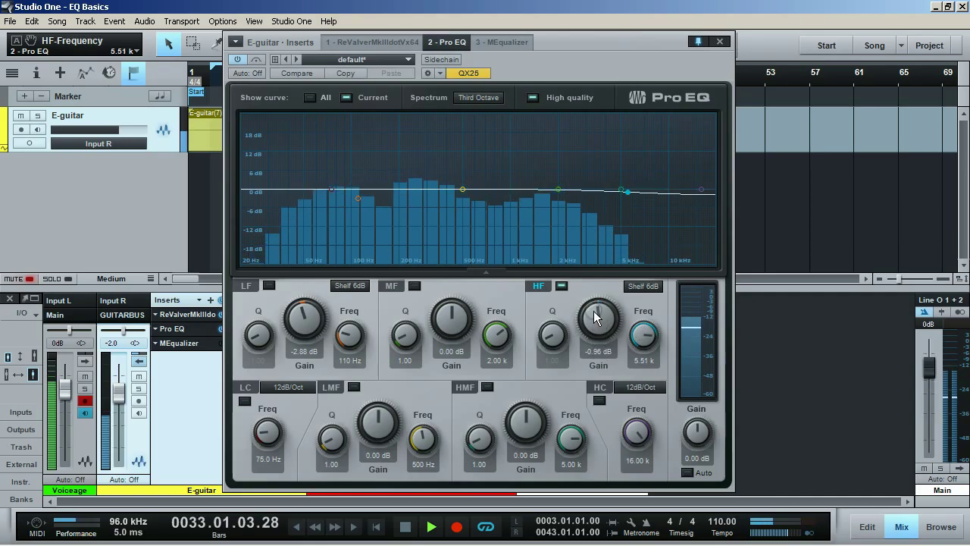
drag(596, 317, 643, 332)
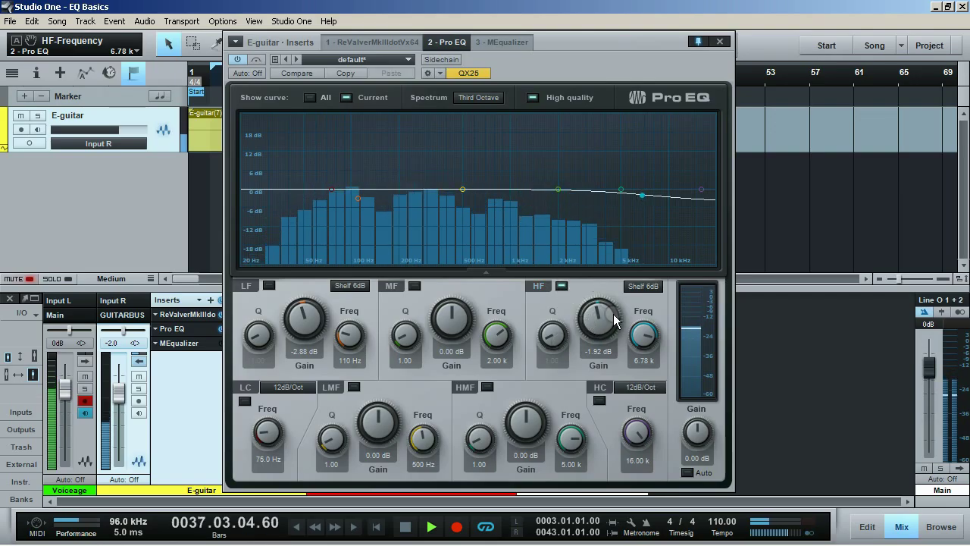
click(645, 287)
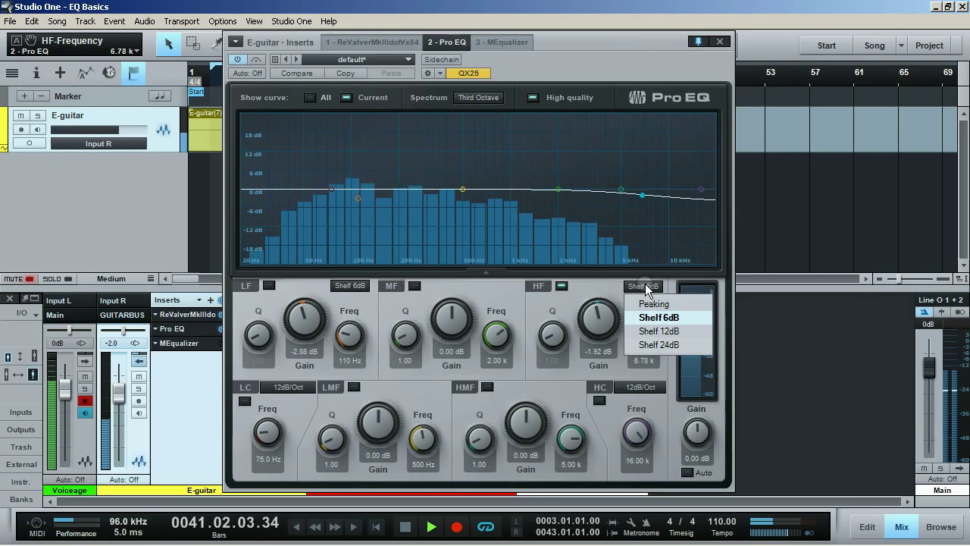
click(644, 287)
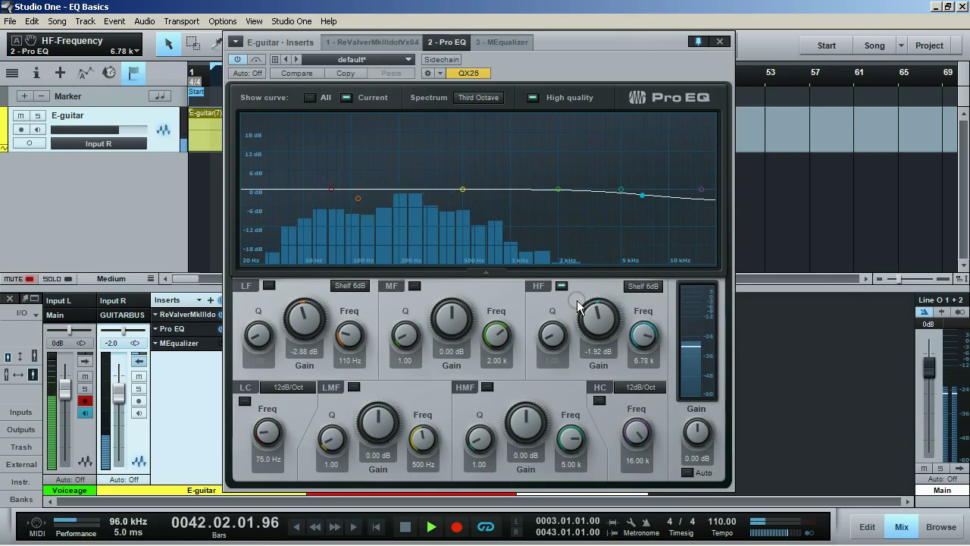
Step: Activate the low-frequency band instead of the high one, and set it to Shelf 12dB with -5.76 dB gain
click(269, 285)
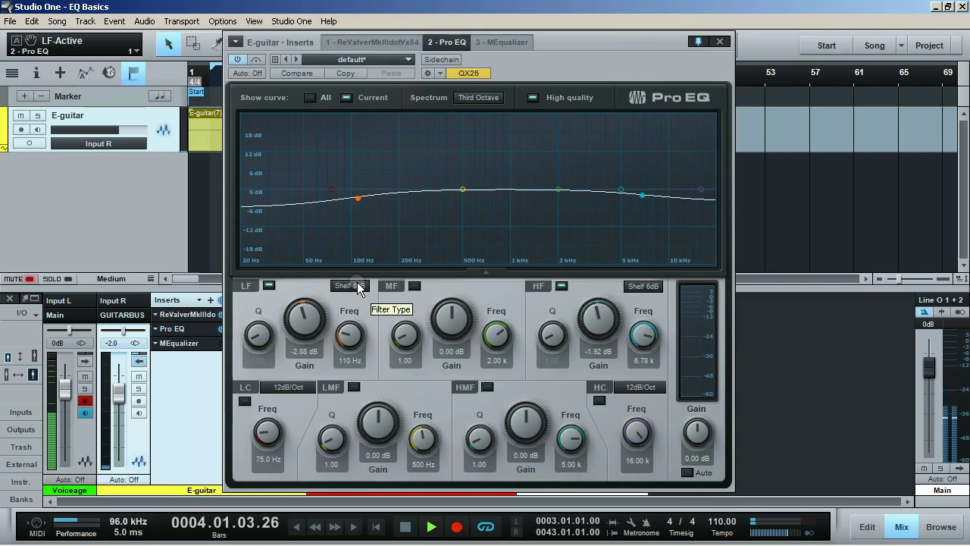
click(562, 286)
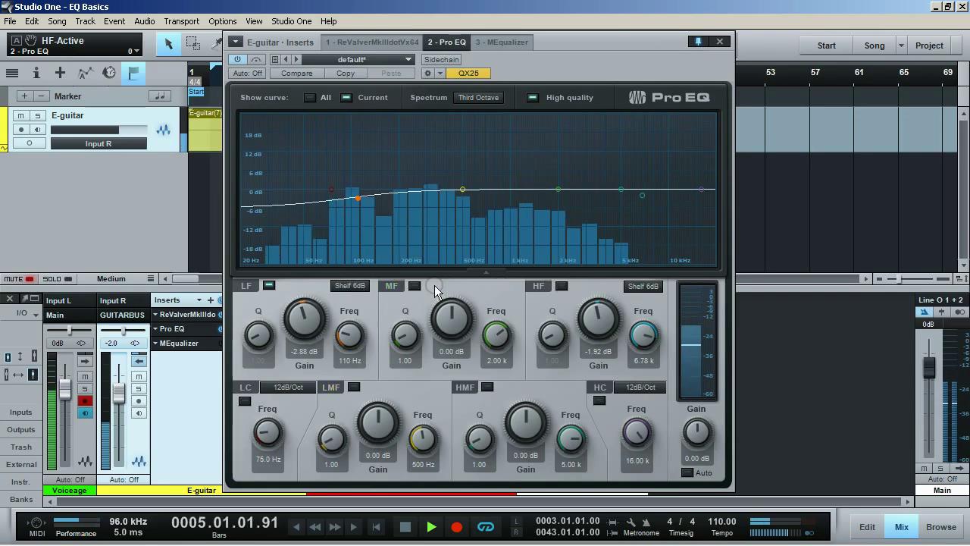
click(361, 290)
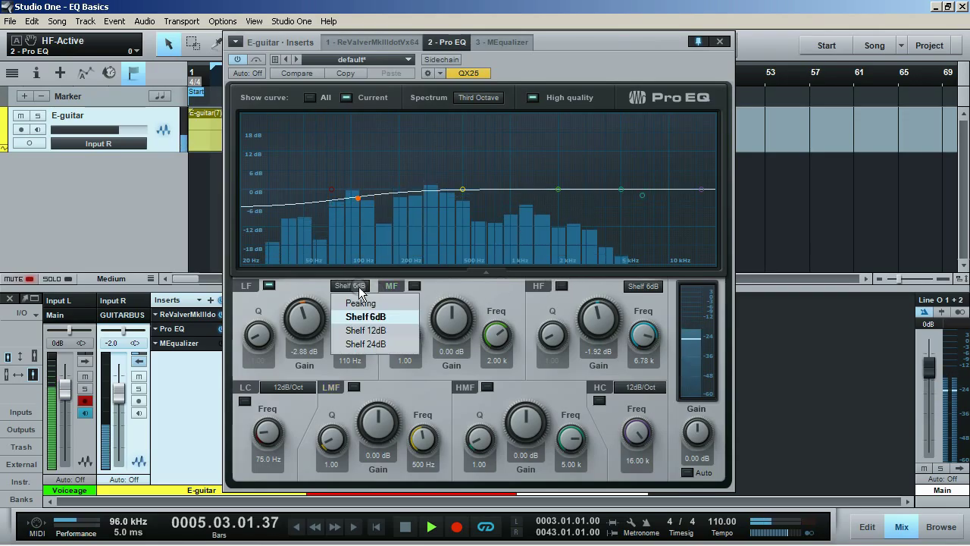
click(364, 331)
drag(303, 322, 303, 330)
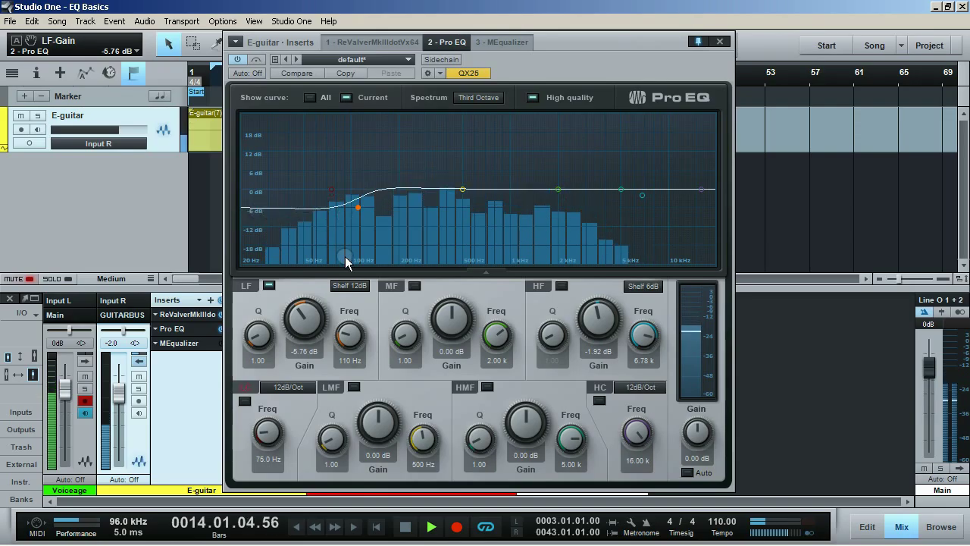
Step: Try the low-frequency band as Shelf 24dB with -7.20 dB gain, and switch its filter type back to Shelf 6dB
click(349, 285)
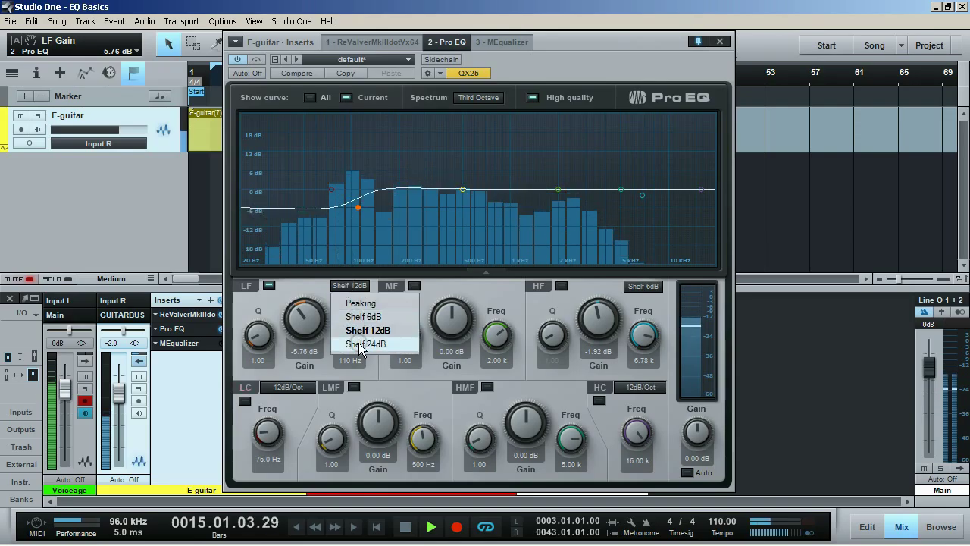
click(361, 345)
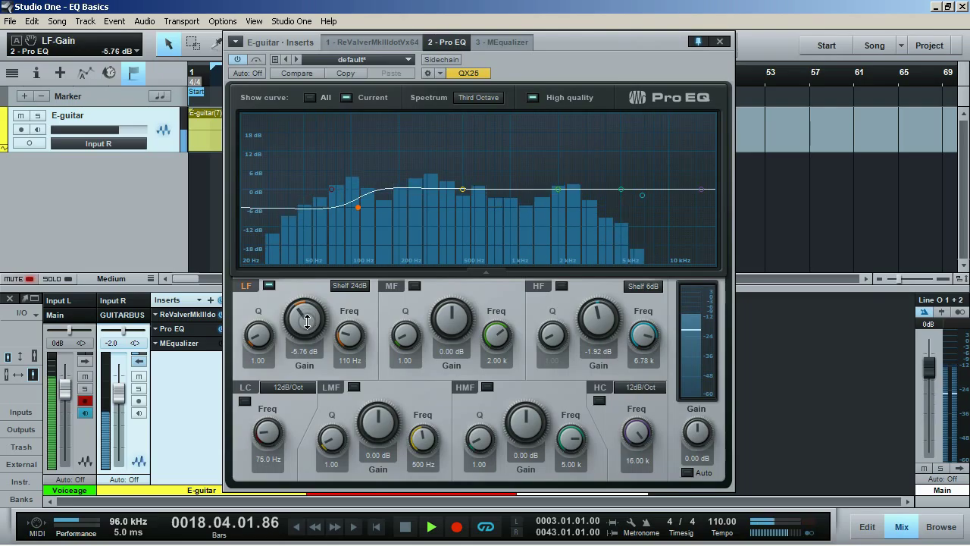
drag(306, 320, 307, 326)
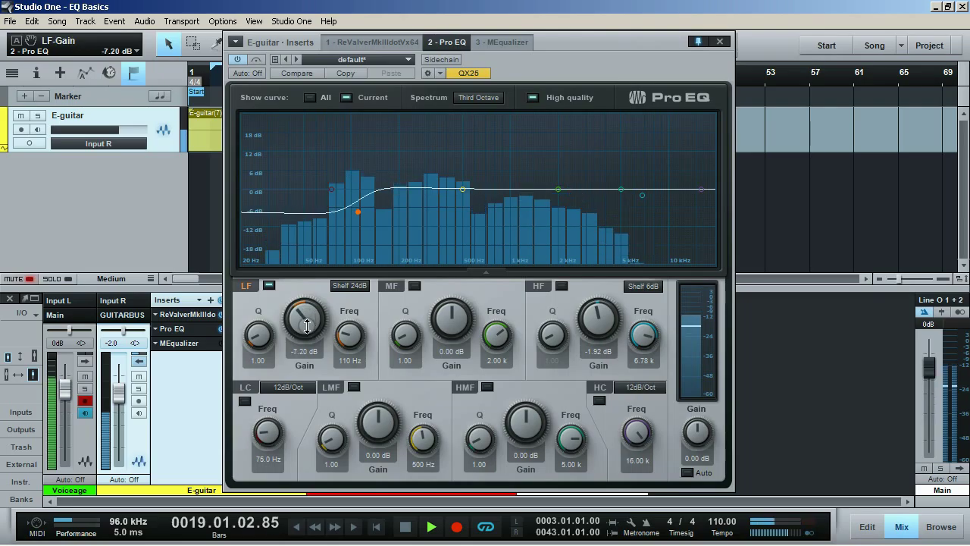
click(351, 287)
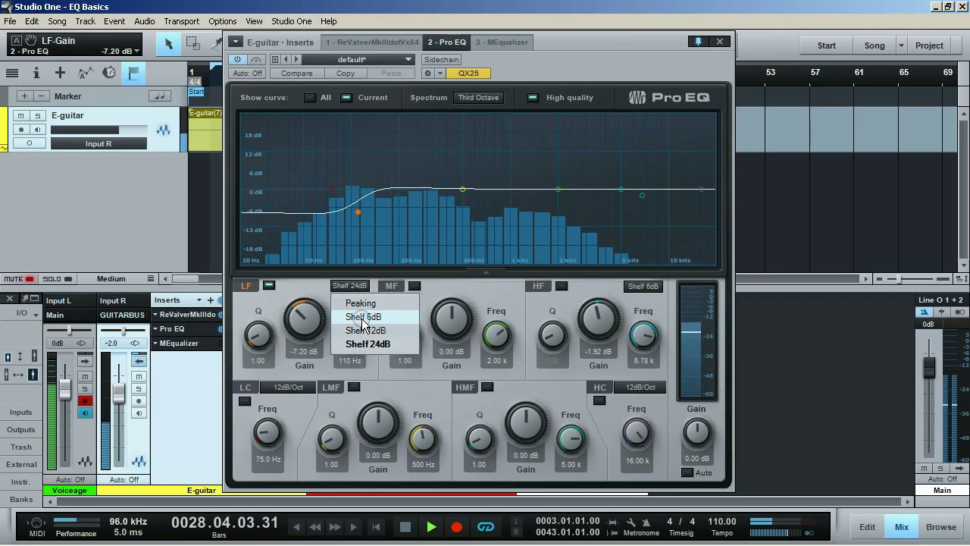
click(367, 319)
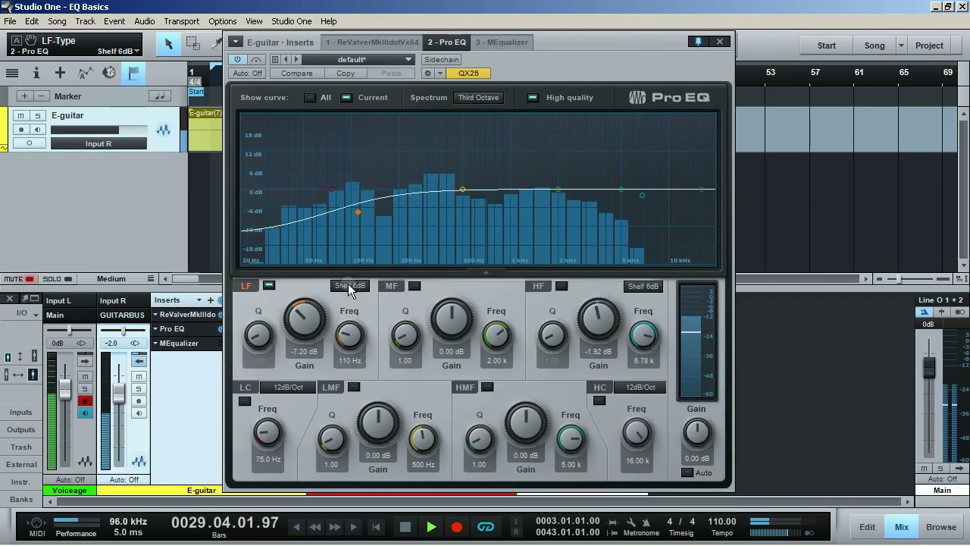
Step: Try the low-frequency band's filter type as Shelf 12dB and Shelf 24dB, and return it to Shelf 6dB
click(342, 294)
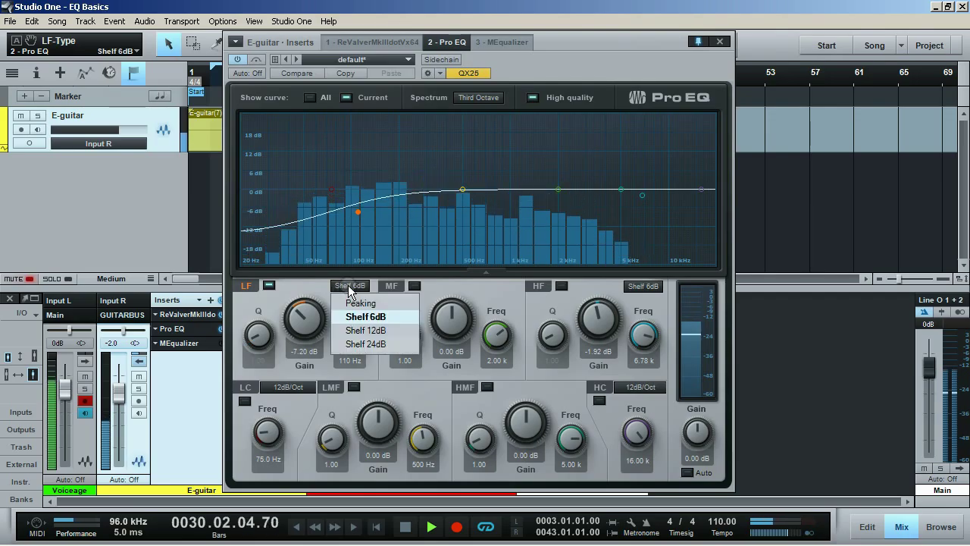
click(359, 332)
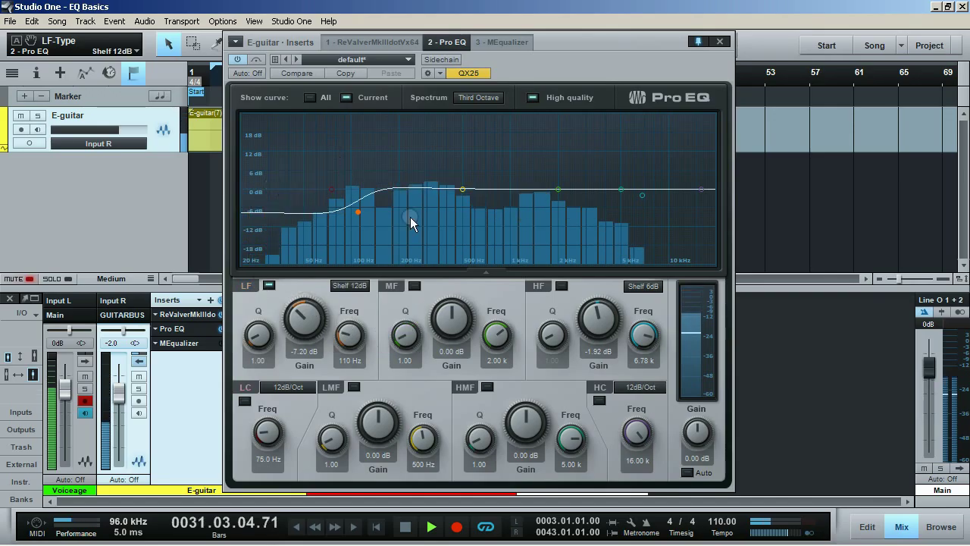
click(356, 286)
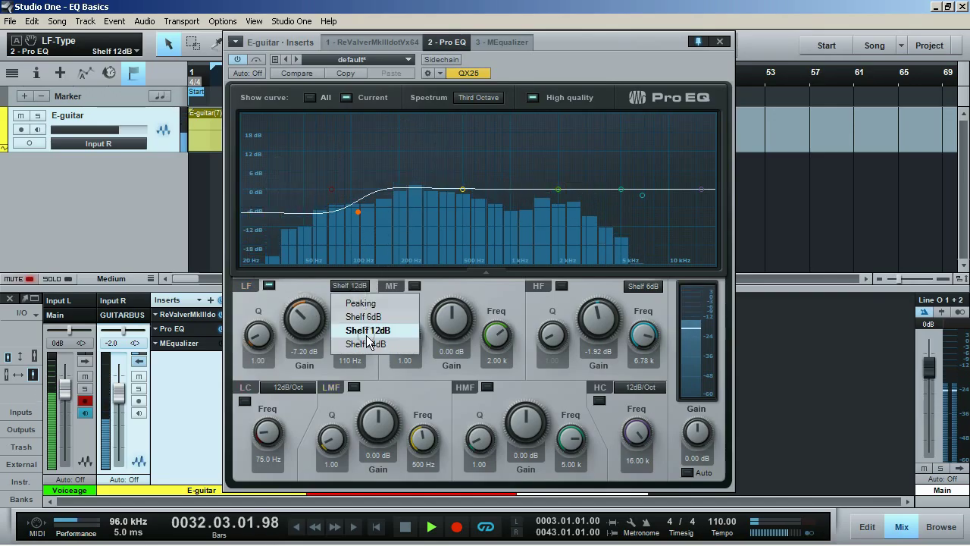
click(369, 344)
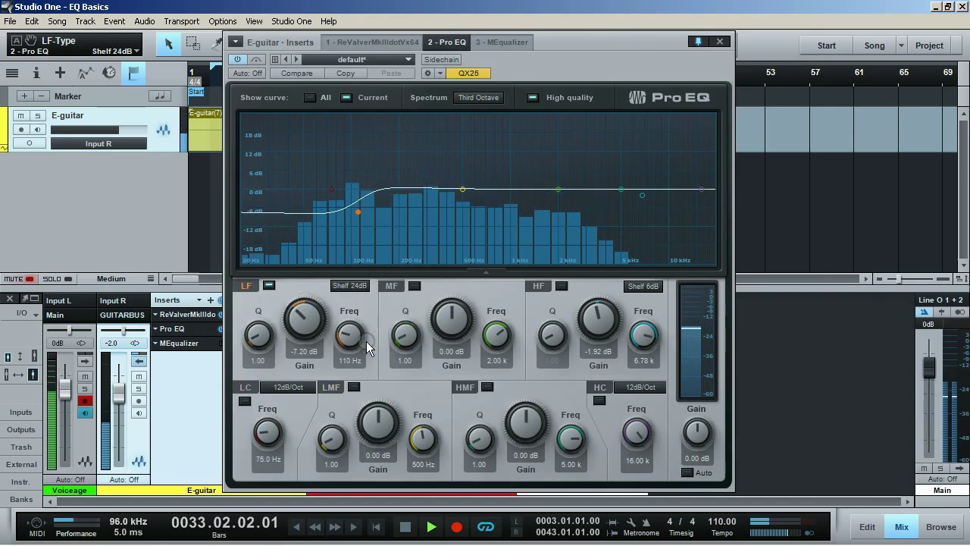
click(351, 290)
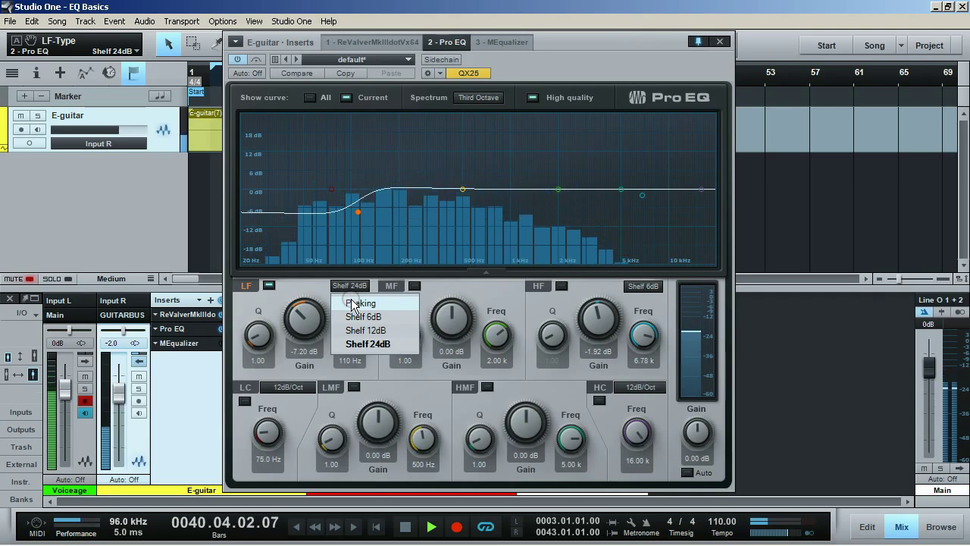
click(365, 317)
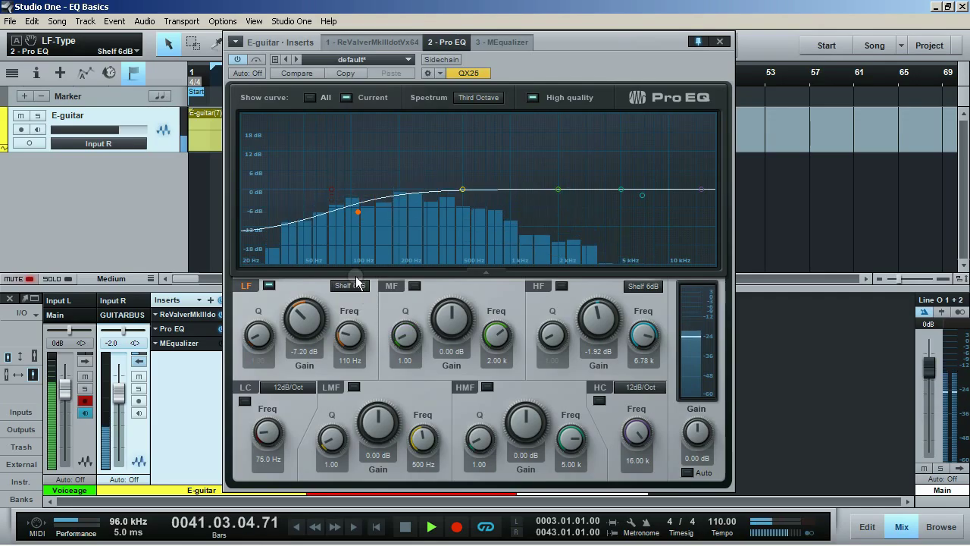
Step: Compare the low-frequency band as Shelf 12dB and switch its filter type to Peaking
click(355, 282)
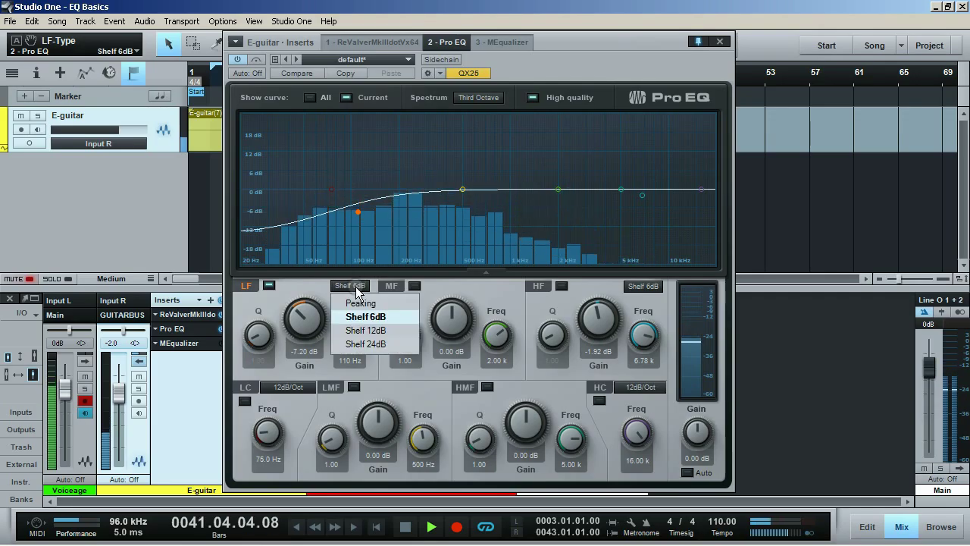
click(370, 330)
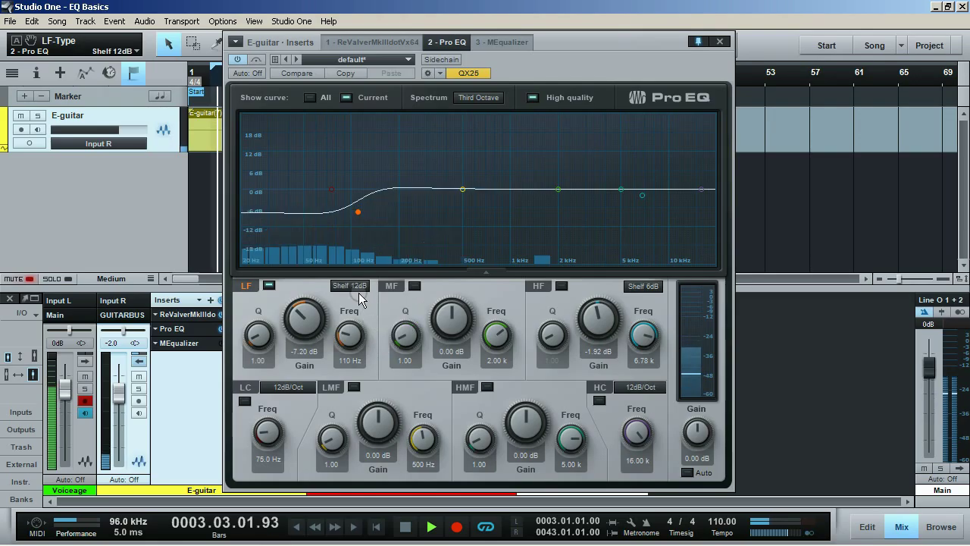
click(356, 284)
click(355, 304)
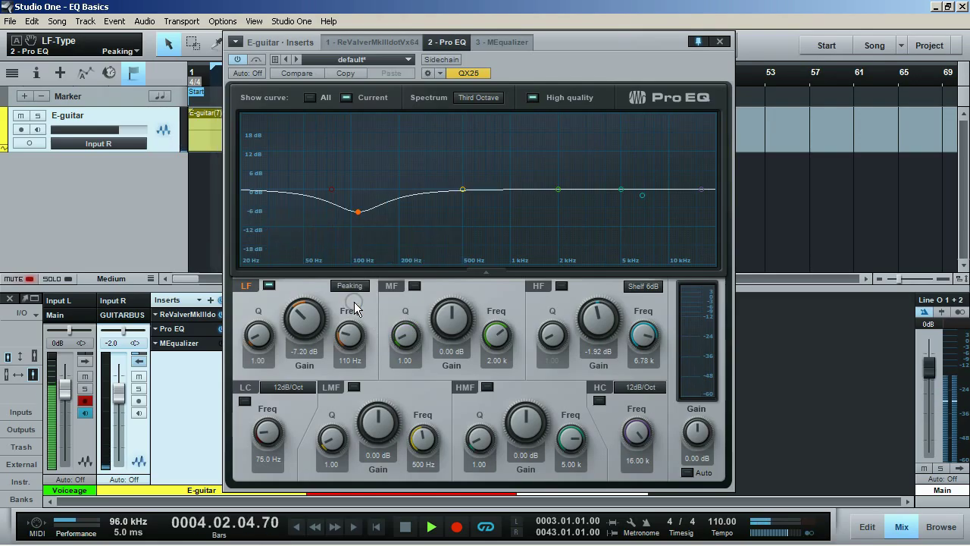
Step: Activate the low-cut filter with a 24dB/Oct slope and disable the low-frequency band, keeping its type as Peaking
click(285, 388)
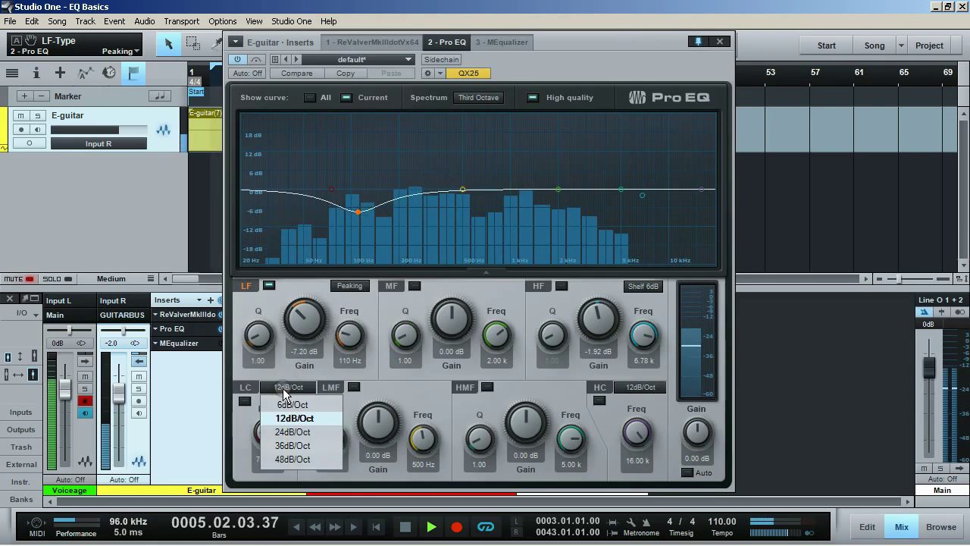
click(300, 432)
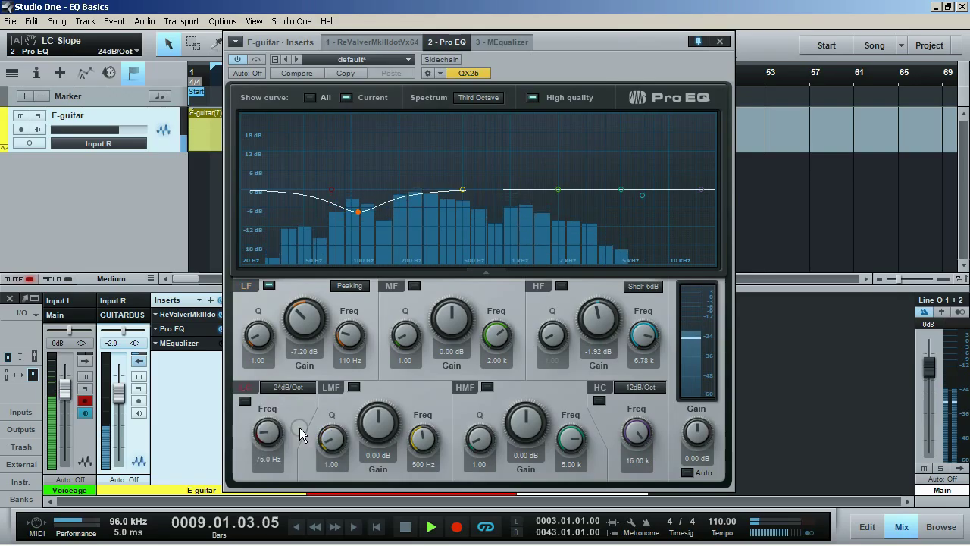
click(245, 401)
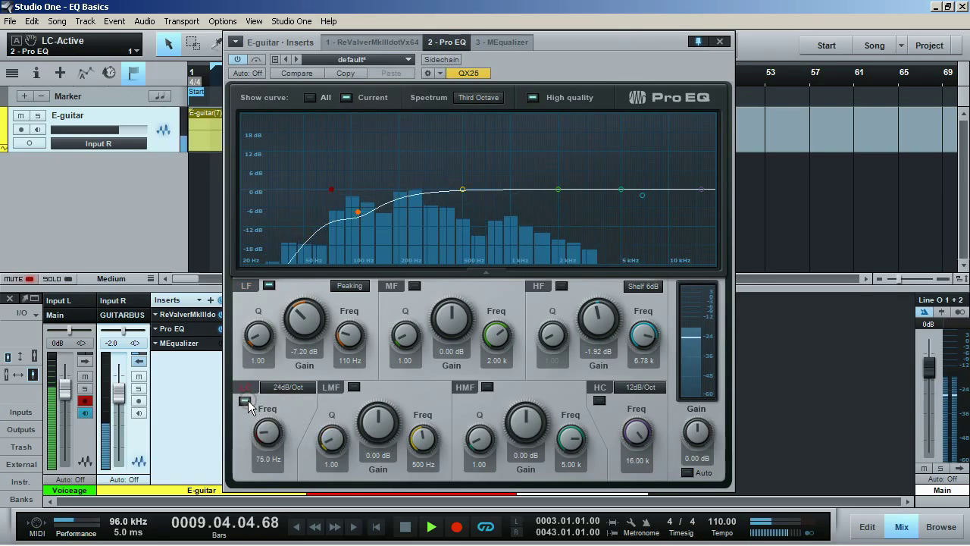
click(269, 285)
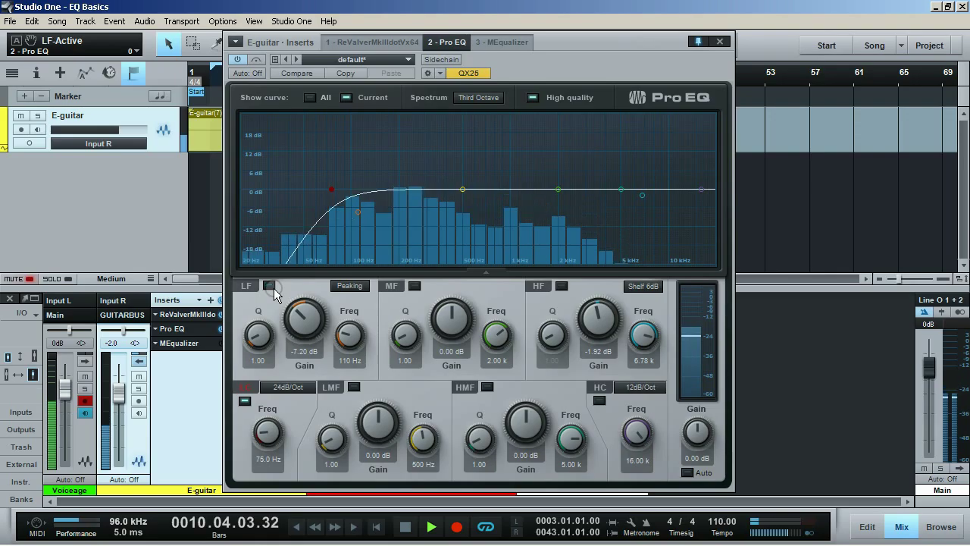
click(349, 288)
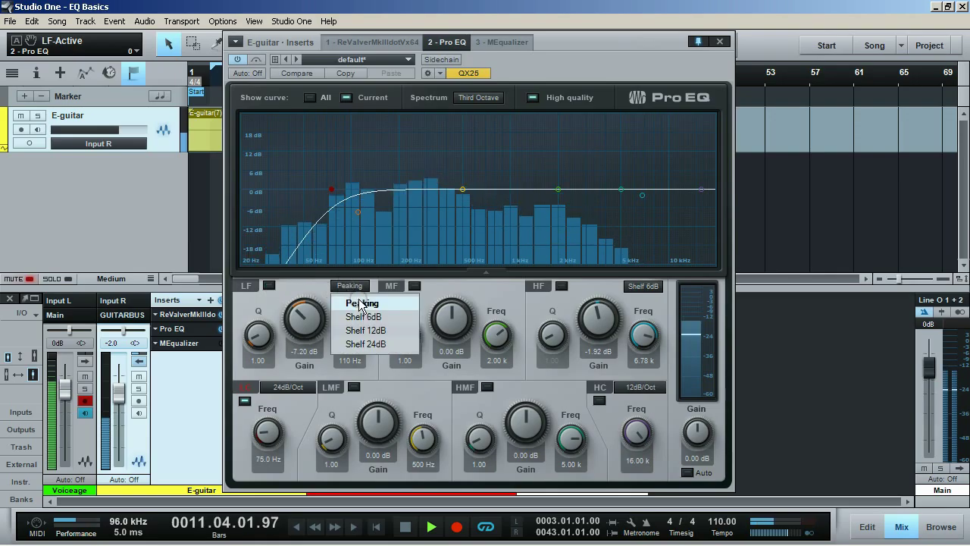
click(362, 303)
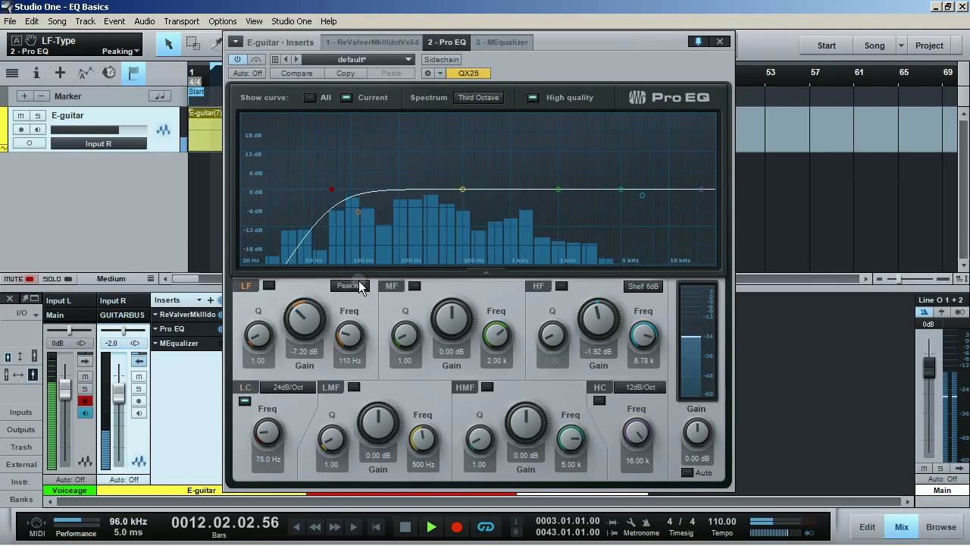
Step: Set the low-cut filter's slope to 12dB/Oct and turn the low cut off
click(287, 387)
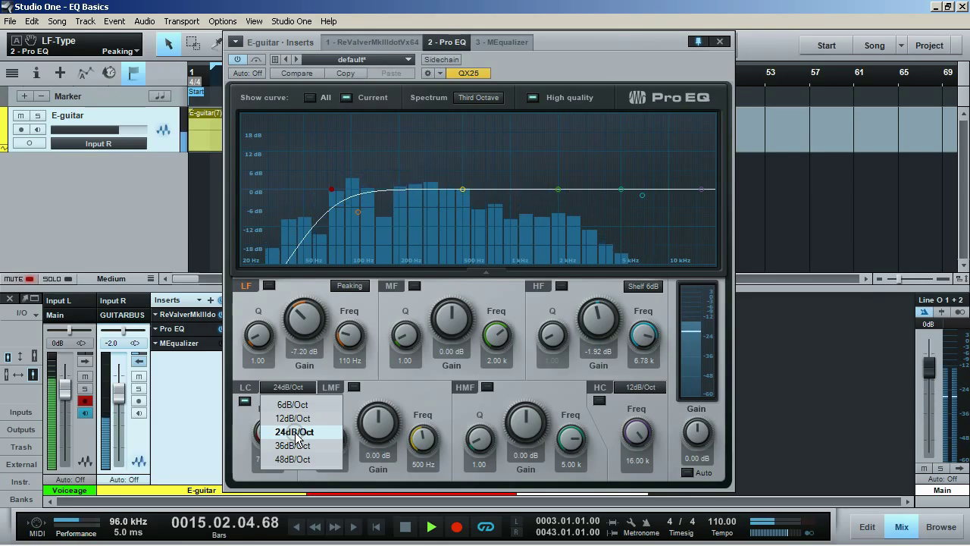
click(293, 418)
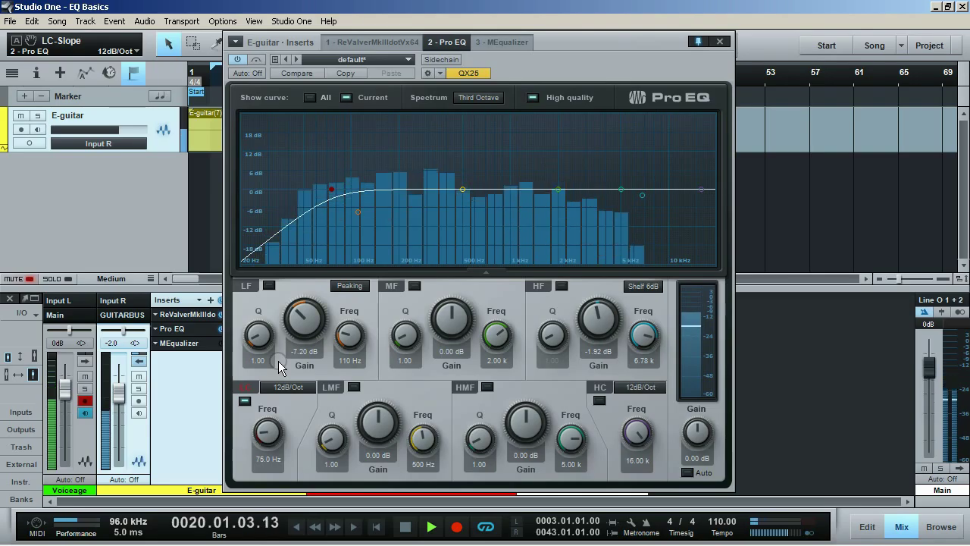
click(282, 388)
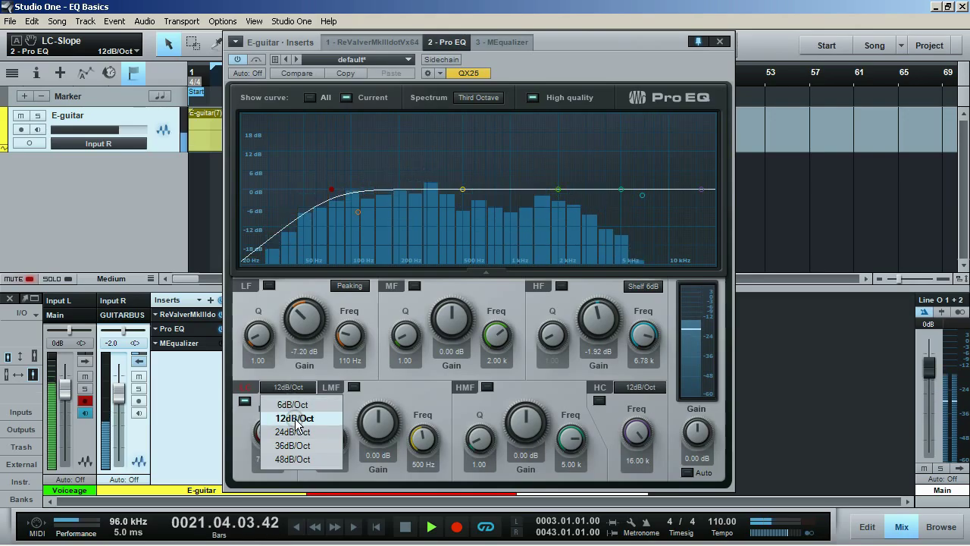
click(287, 388)
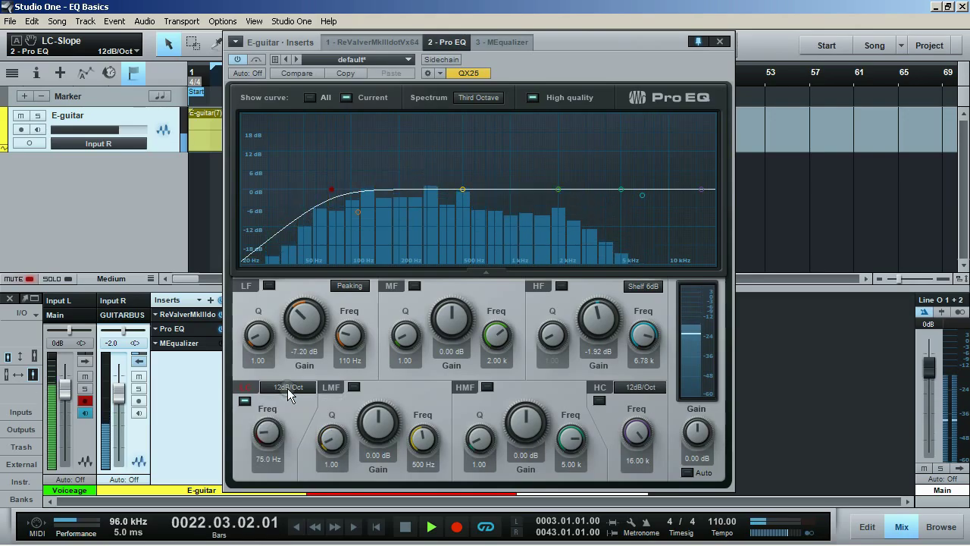
click(243, 400)
Step: Try Shelf 6dB on the low-frequency band, return it to Peaking, and enable the band with 1.92 dB gain
click(349, 286)
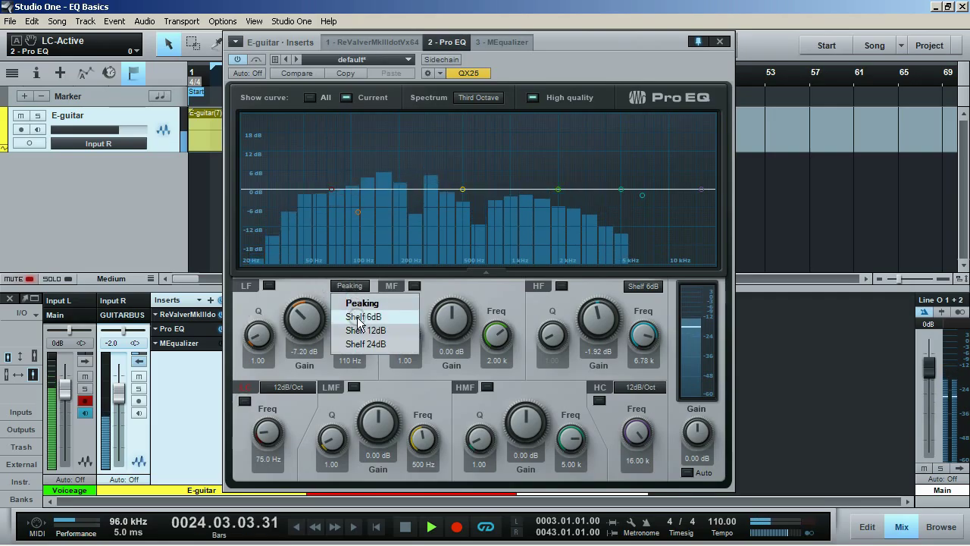
click(363, 317)
click(354, 288)
click(358, 303)
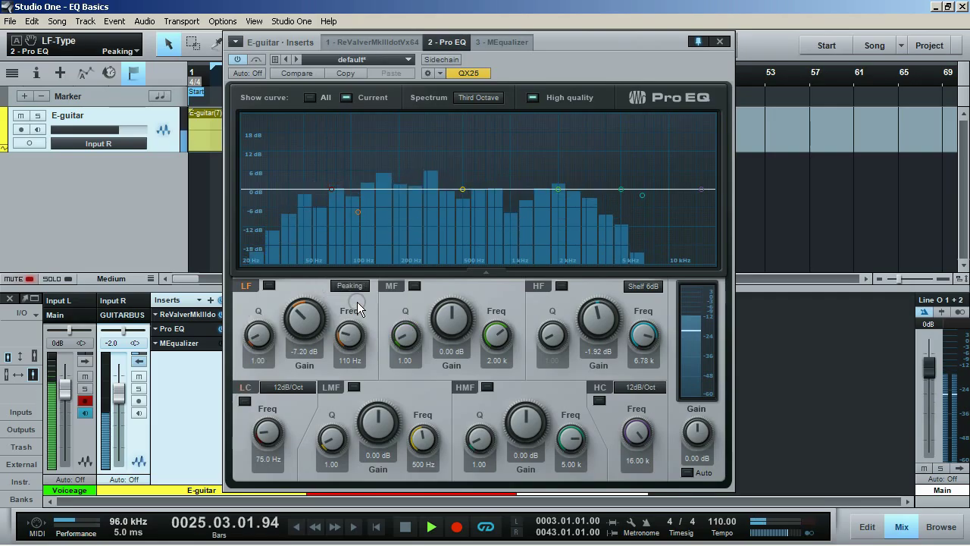
click(269, 286)
drag(304, 326, 306, 297)
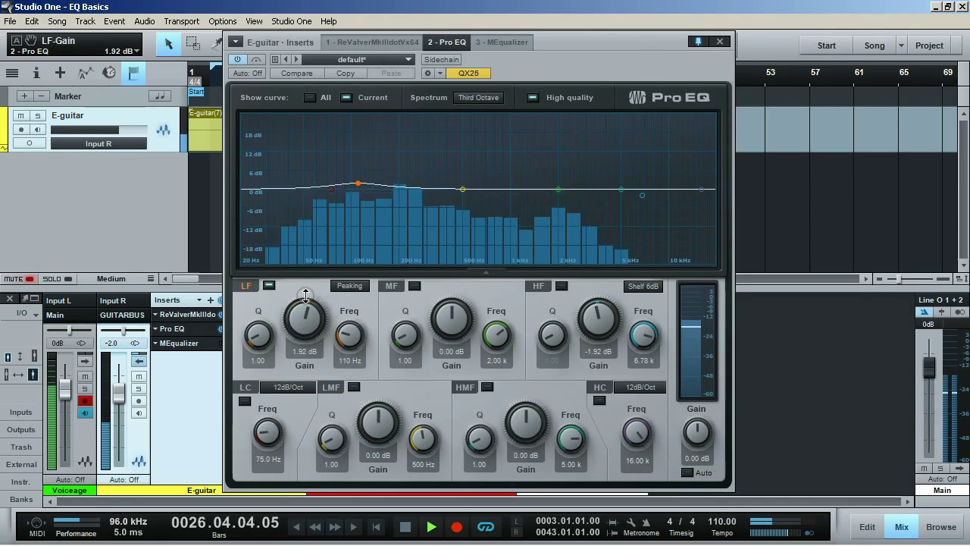
Step: Change the low-frequency band to Shelf 6dB with -1.92 dB gain
click(347, 286)
click(363, 317)
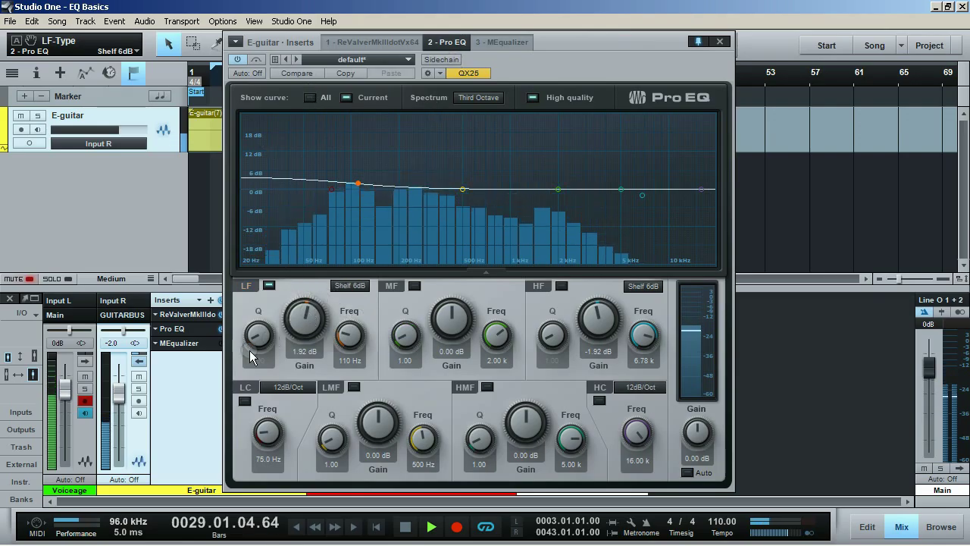
drag(303, 343, 304, 360)
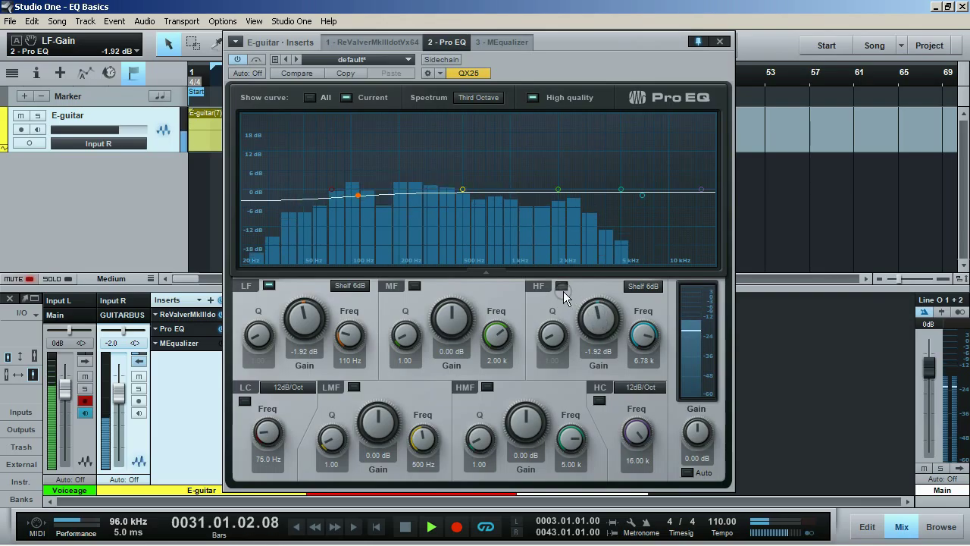
Step: Enable the high-frequency band and set it to Shelf 12dB with 2.40 dB gain
click(561, 286)
drag(599, 320, 598, 303)
click(645, 287)
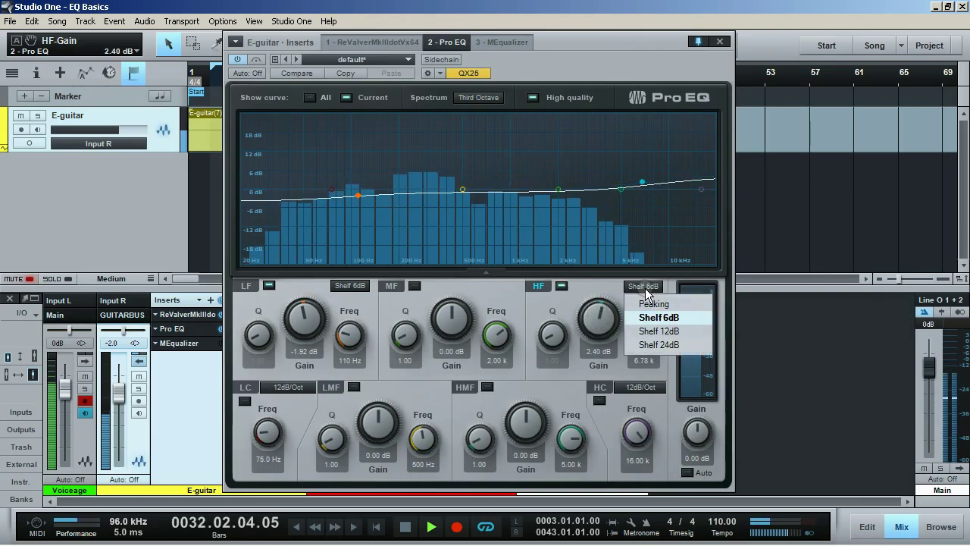
click(656, 330)
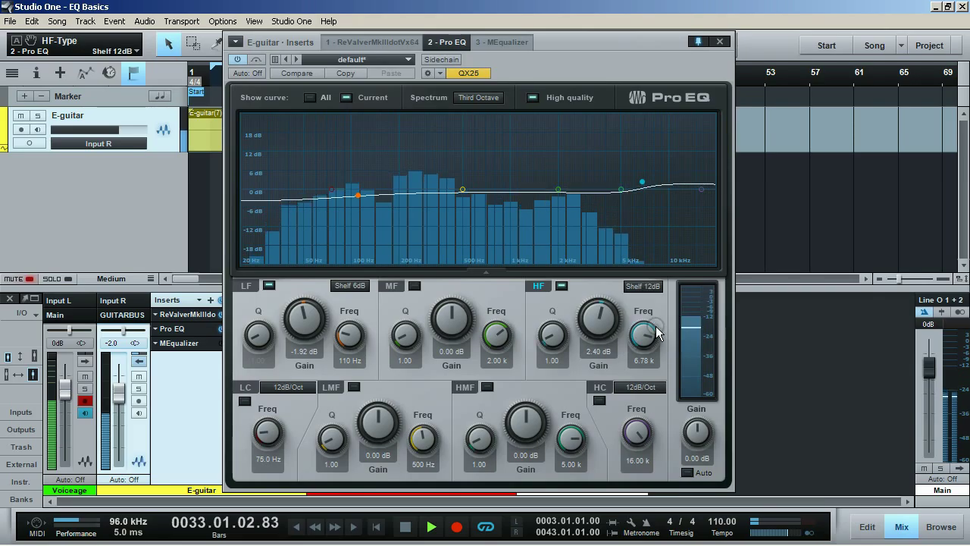
Step: Compare the high-frequency band as Shelf 6dB, and set its filter type back to Shelf 12dB
click(643, 286)
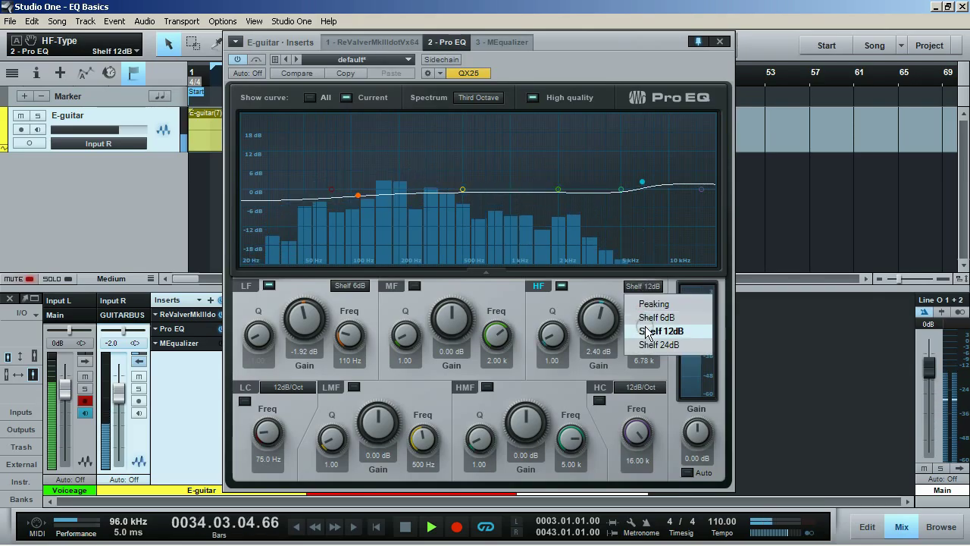
click(648, 318)
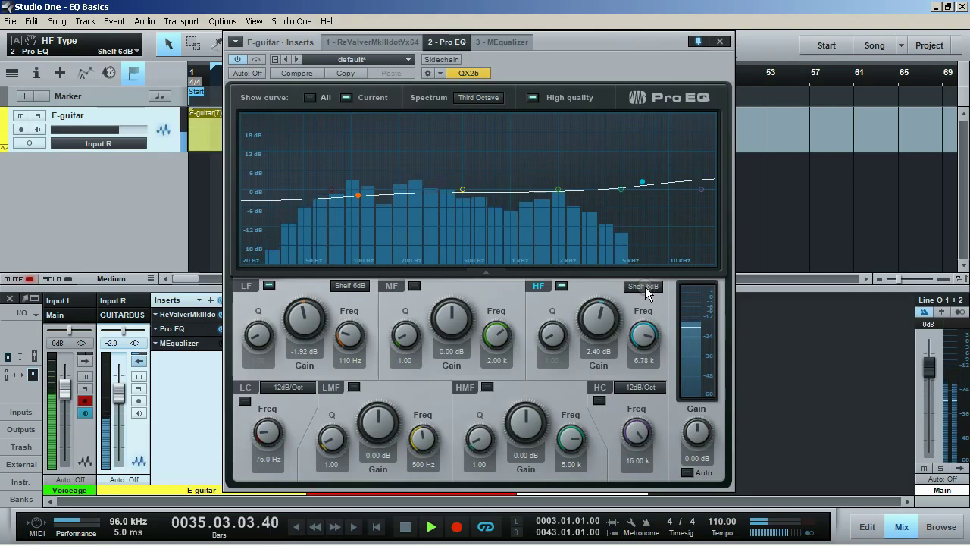
click(643, 288)
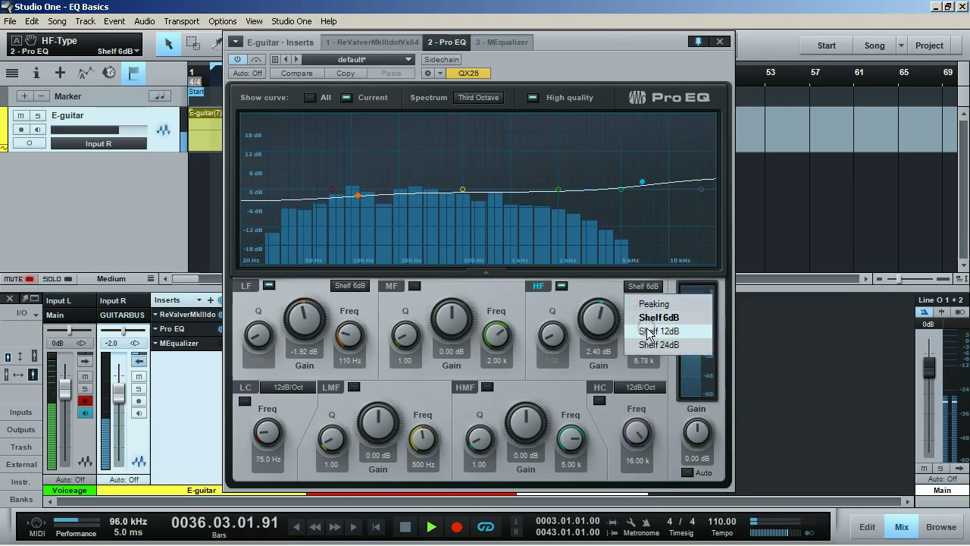
click(649, 330)
click(646, 291)
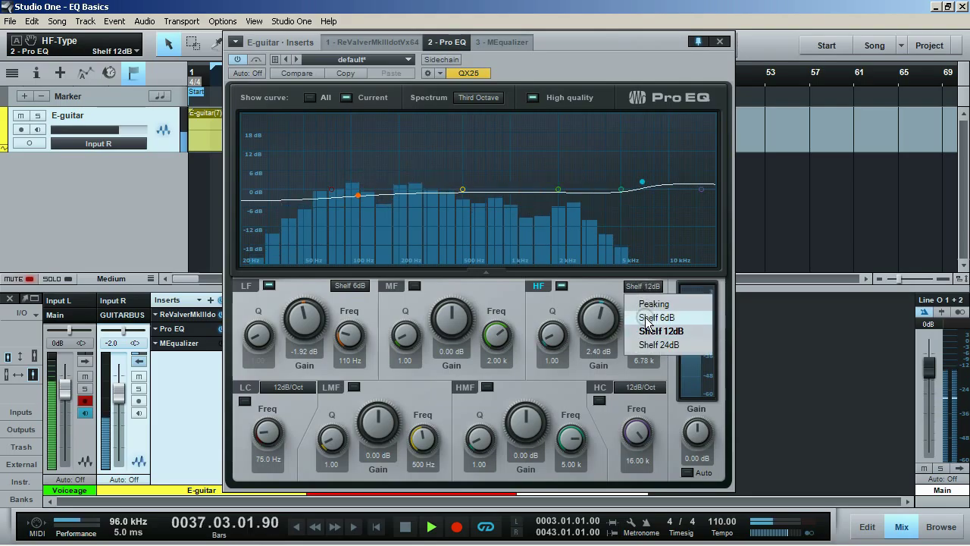
click(642, 287)
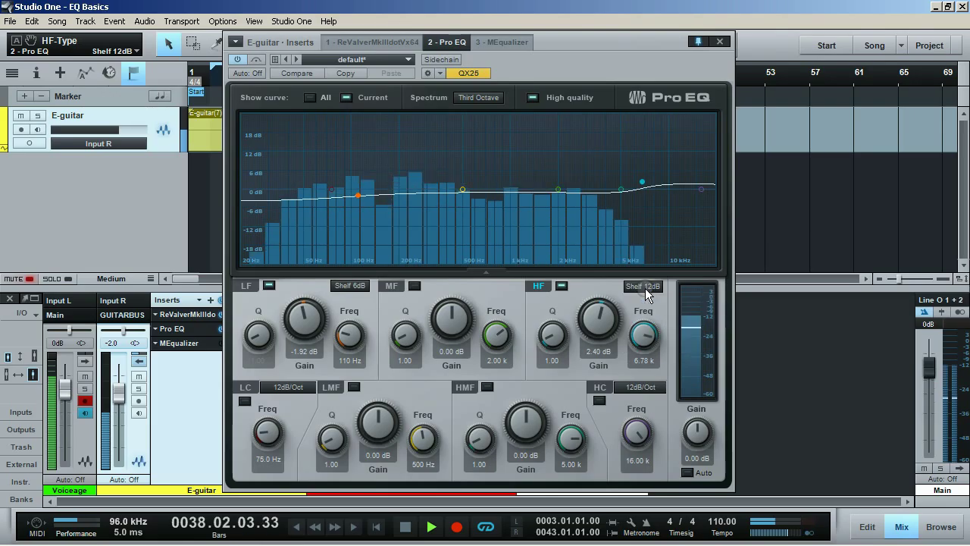